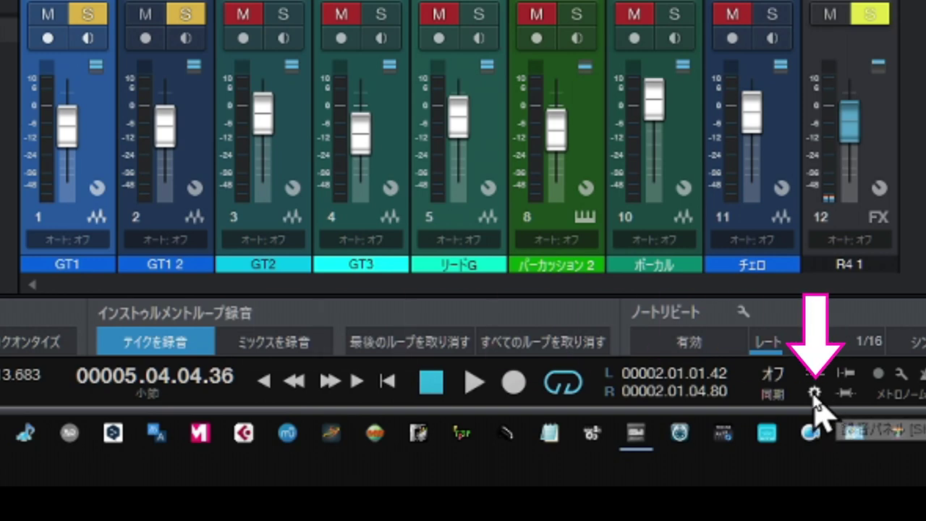
Toggle the recording panel below the mixer off and on again
click(814, 394)
click(814, 394)
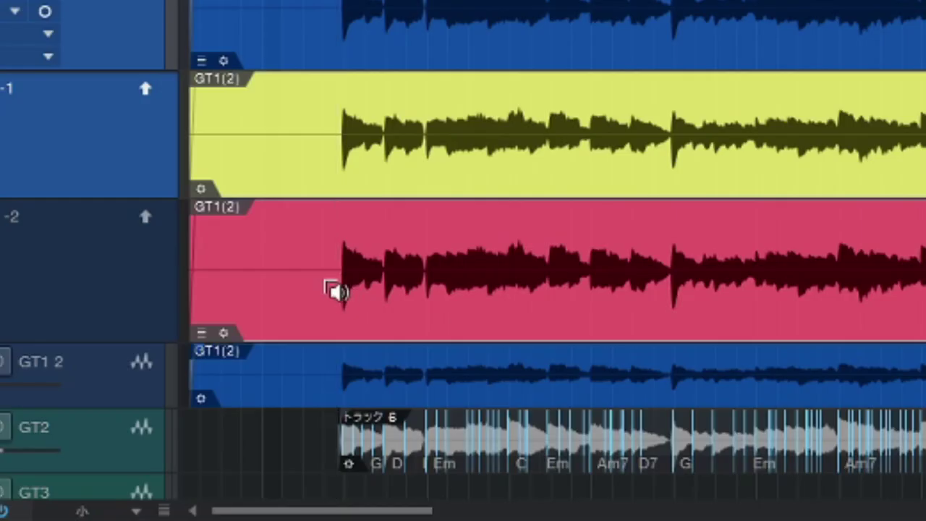
Audition the GT1 -2 and GT1-1 take layers around the intro with the Listen tool
alt+click(327, 280)
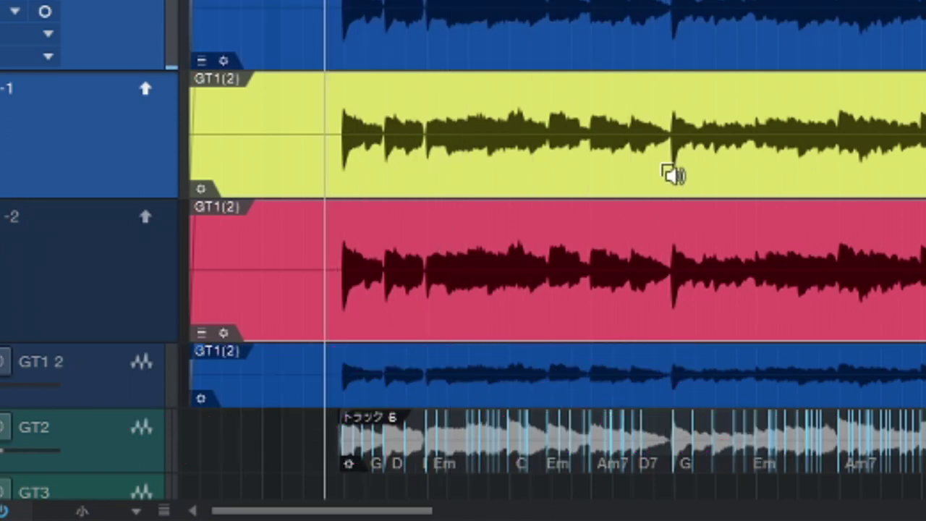
click(663, 172)
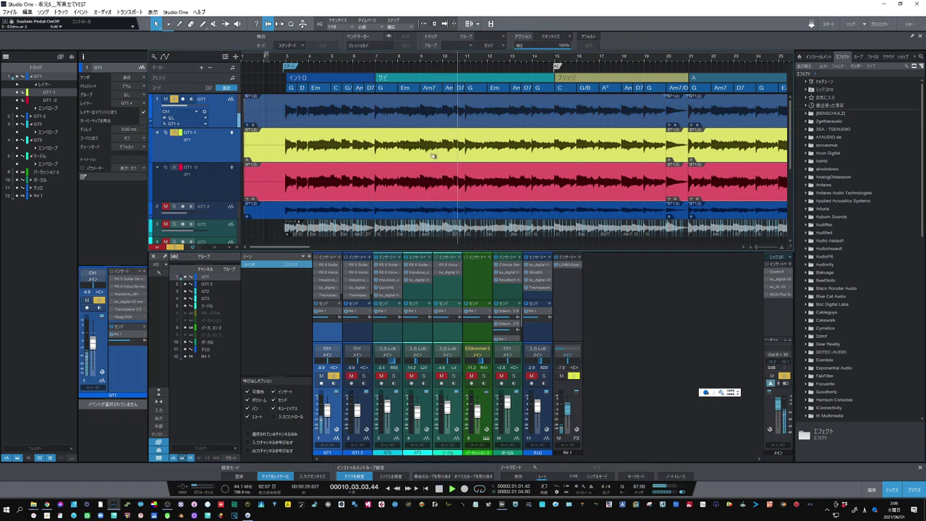
click(432, 156)
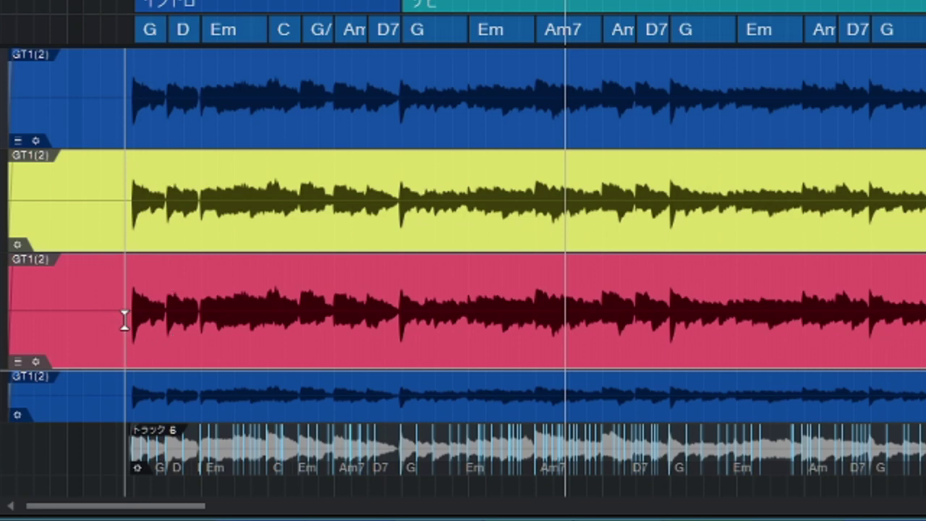
Comp the GT1 track by swiping alternating passages from layers GT1 -2 and GT1-1 across the イントロ and サビ sections
drag(125, 321, 192, 322)
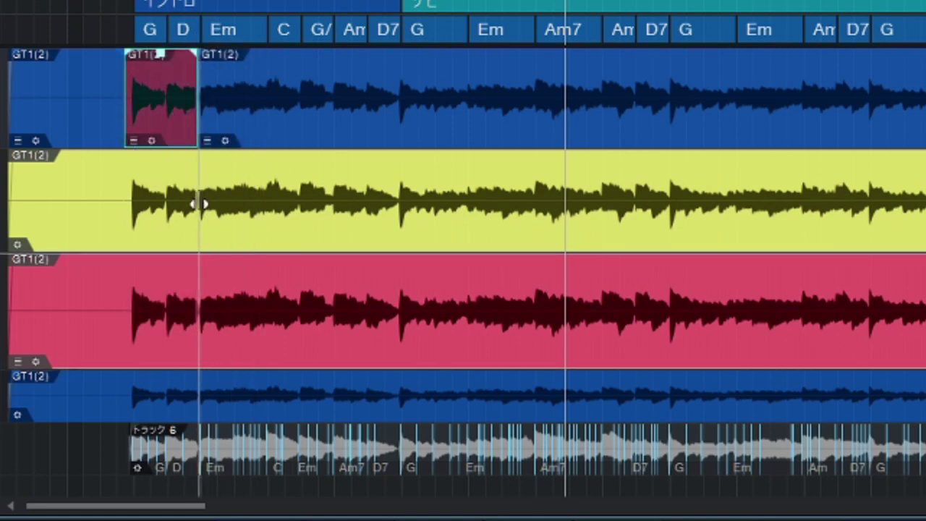
mouse_move(200, 189)
mouse_down()
mouse_move(263, 207)
mouse_move(221, 207)
mouse_move(201, 194)
mouse_up()
drag(337, 165, 397, 165)
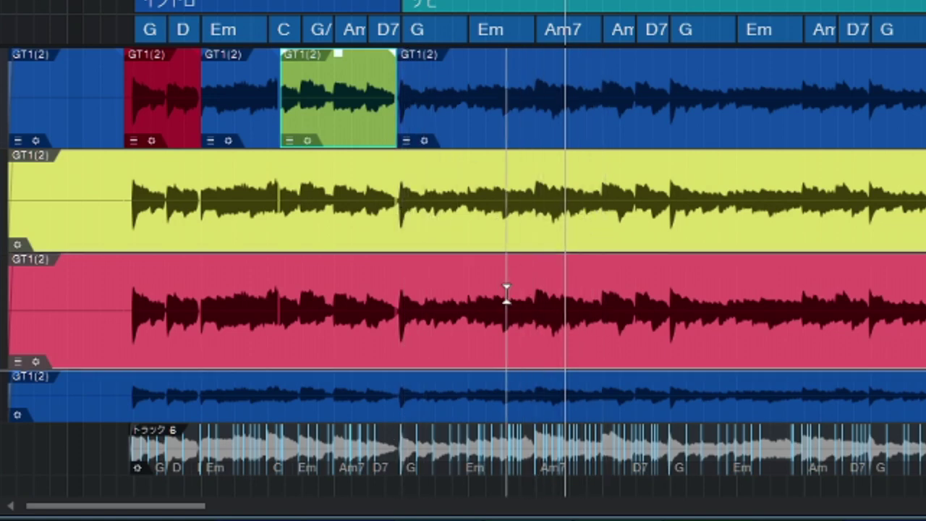
drag(522, 296, 633, 307)
drag(696, 204, 788, 208)
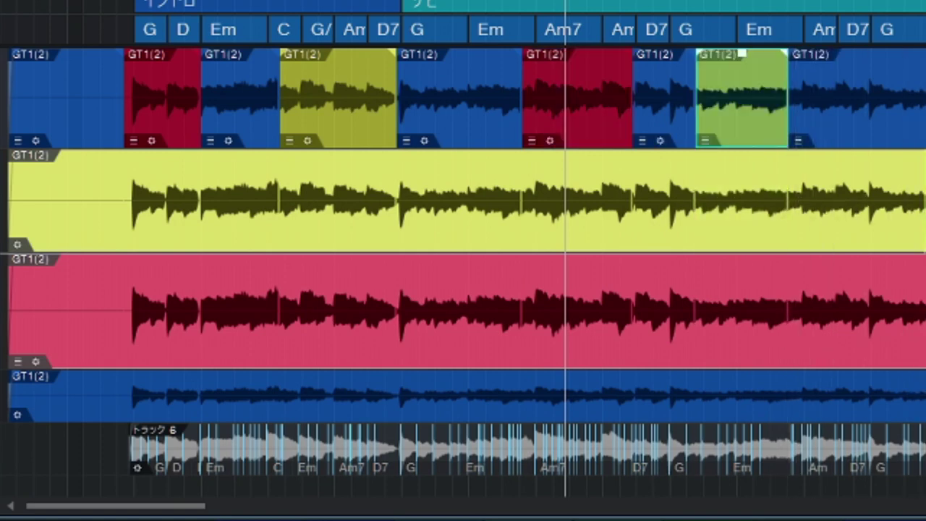
drag(924, 307, 925, 308)
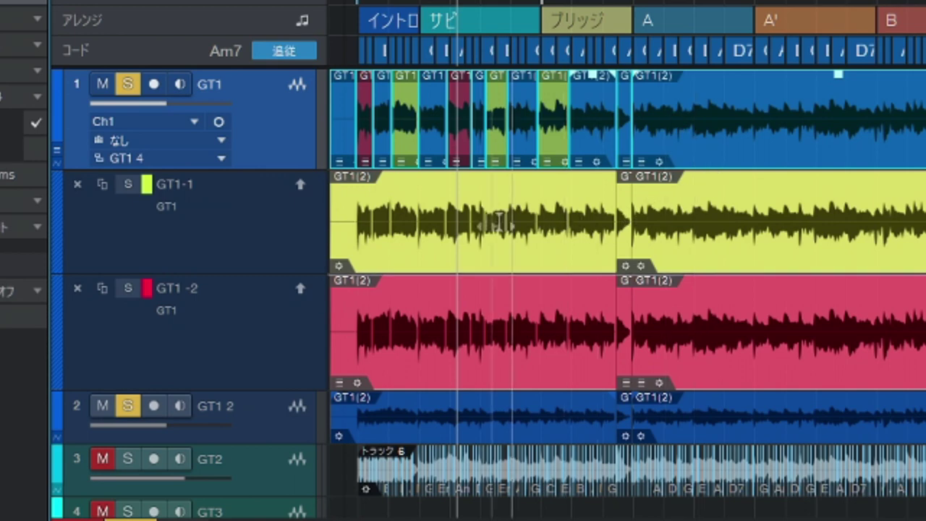
Delete the take layers GT1-1 and GT1 -2 from the GT1 track
right_click(255, 233)
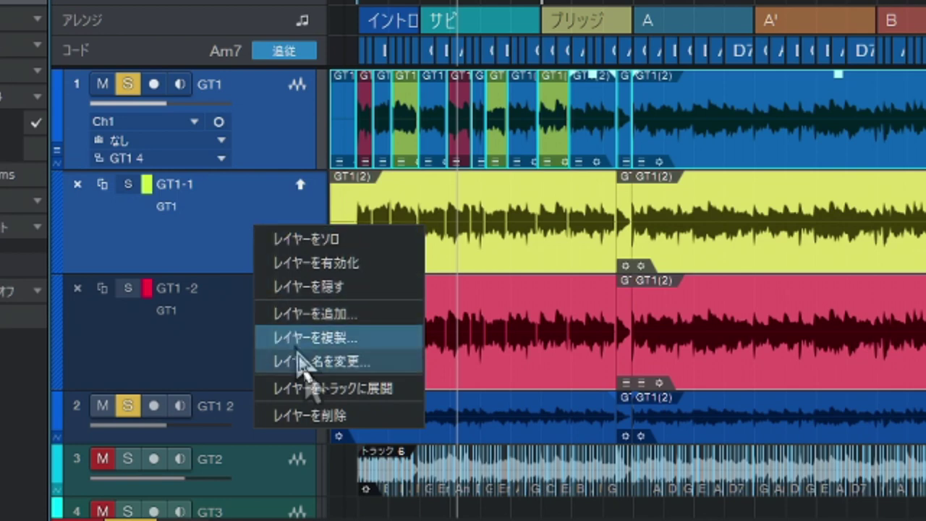
click(311, 416)
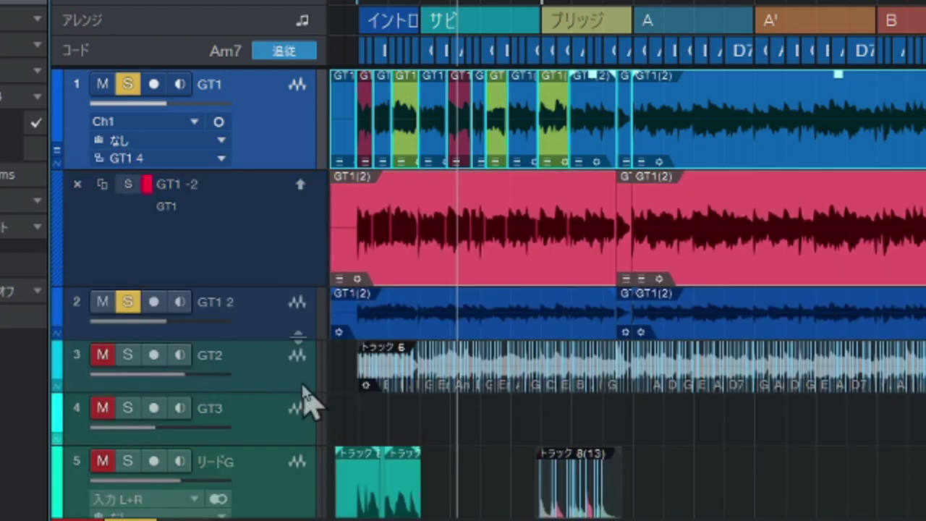
right_click(263, 245)
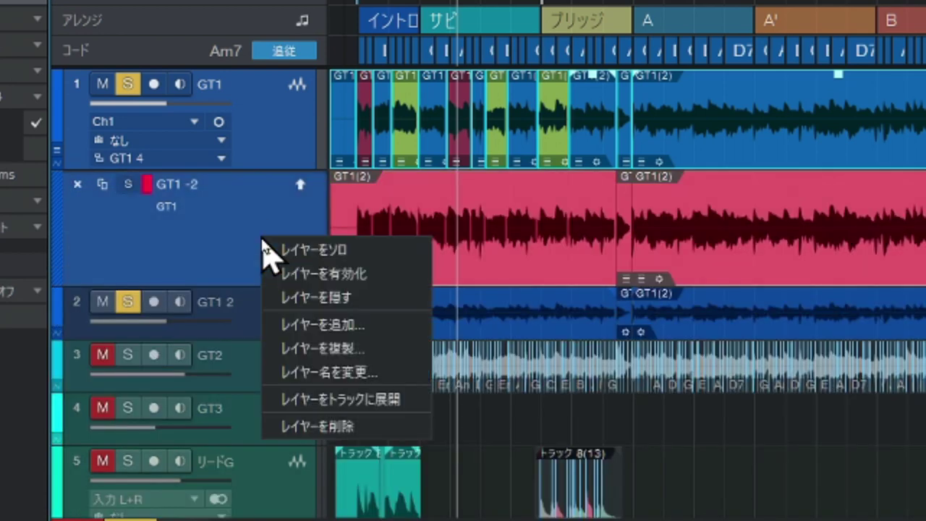
click(320, 425)
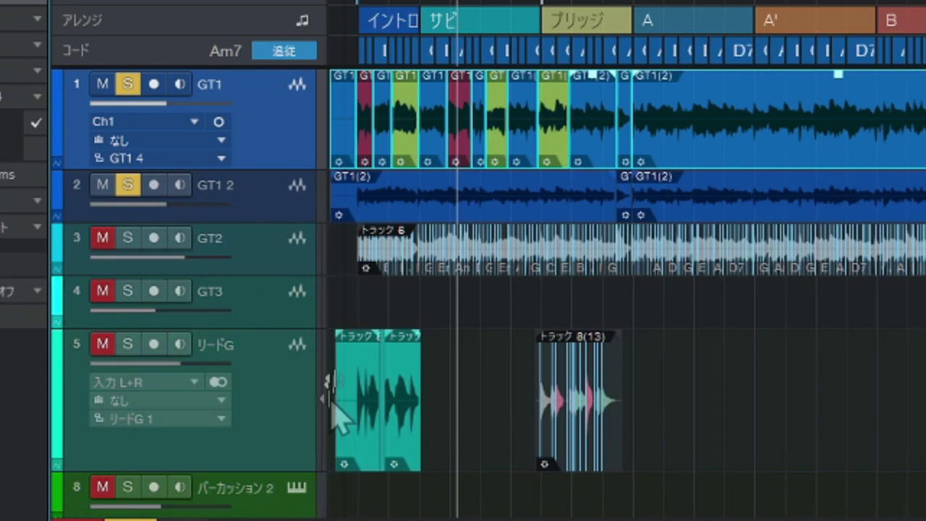
Analyze the selected GT1 events for transients in スタンダード detection mode, with the bend options shown
drag(364, 2, 393, 11)
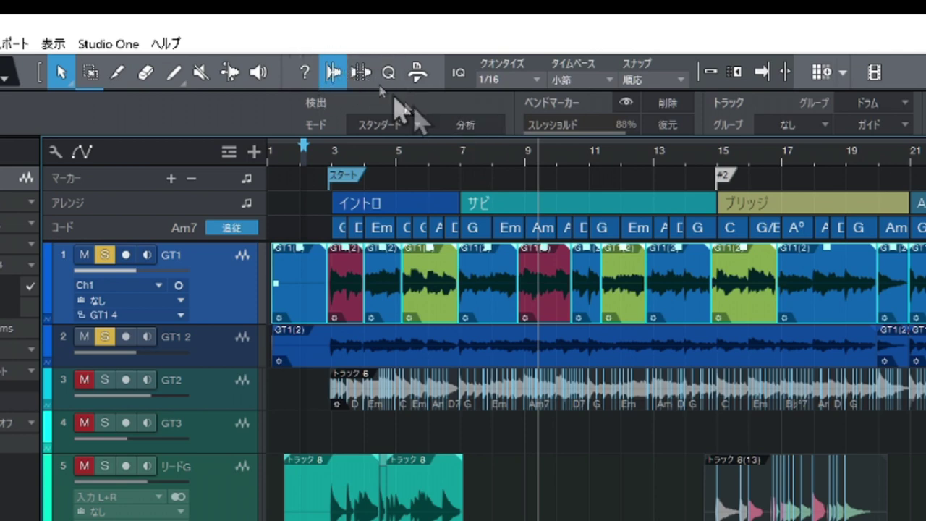
click(334, 75)
click(331, 69)
click(478, 128)
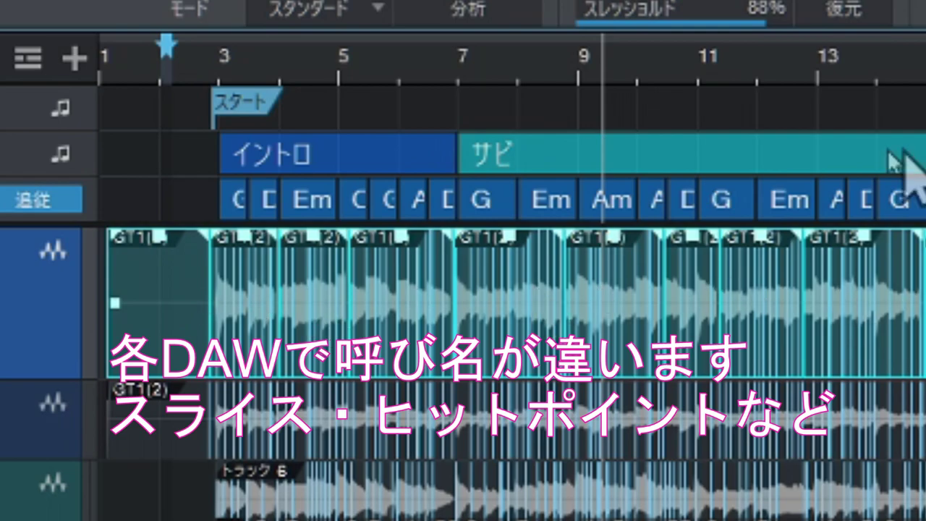
Align the attack of the first G chord on GT1 to bar 3 with the Bend tool
drag(757, 37, 925, 69)
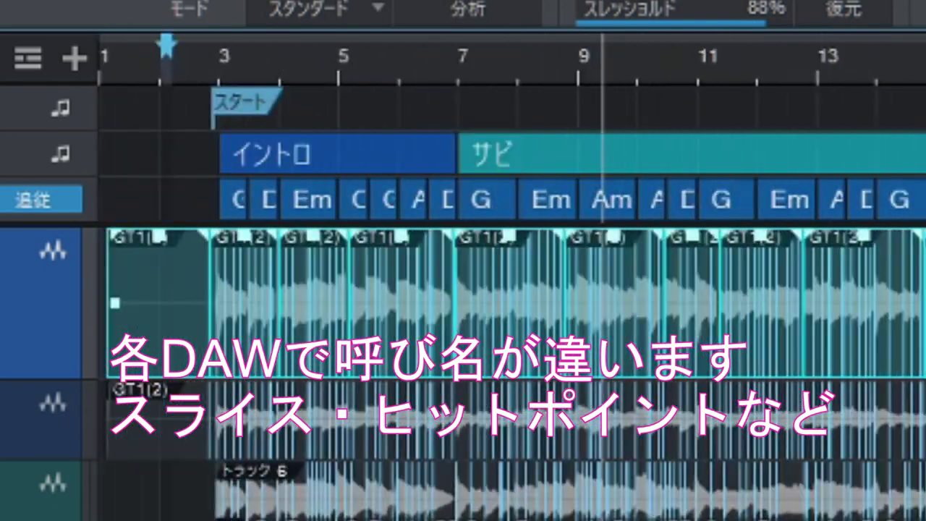
drag(230, 71, 313, 208)
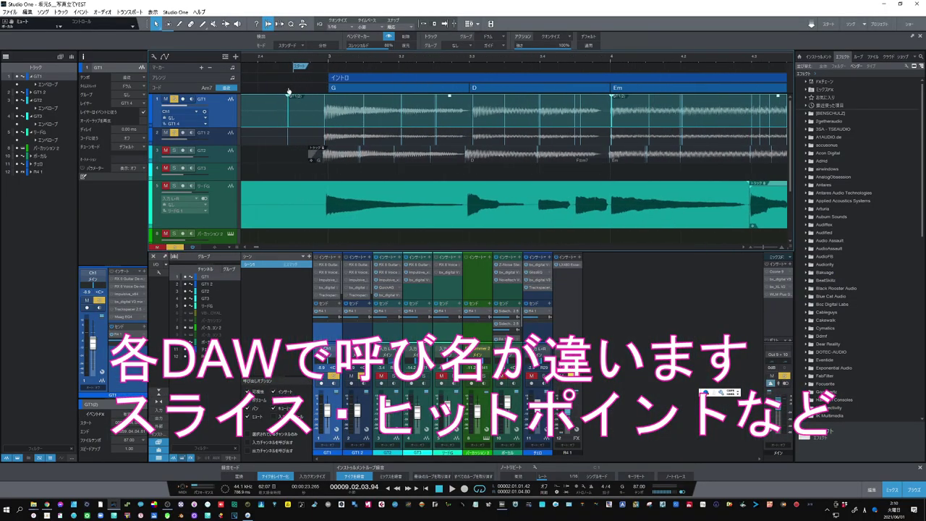
drag(289, 93, 290, 63)
click(228, 26)
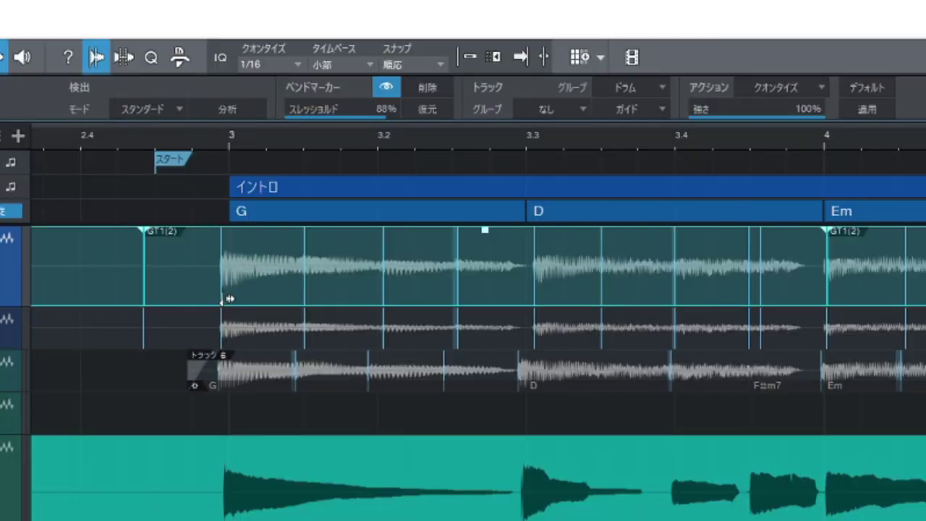
click(228, 298)
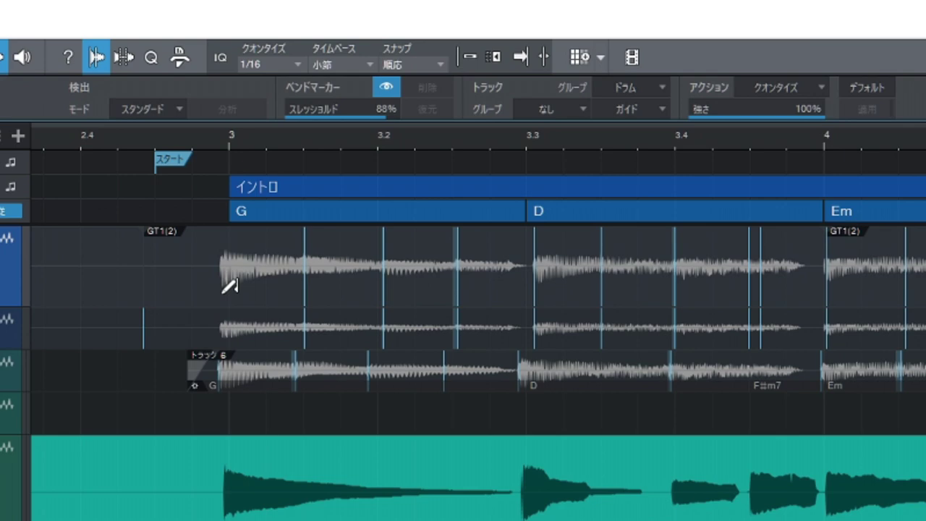
drag(229, 298, 233, 298)
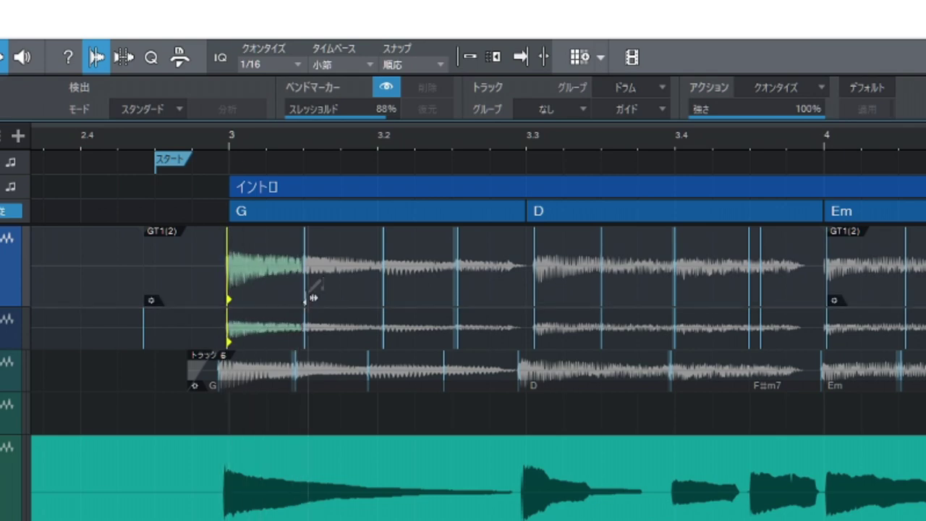
Shift the three remaining bend markers within the G chord onto their nearest grid lines up to beat 3.3
mouse_move(306, 299)
mouse_down()
mouse_move(316, 302)
mouse_move(308, 301)
mouse_up()
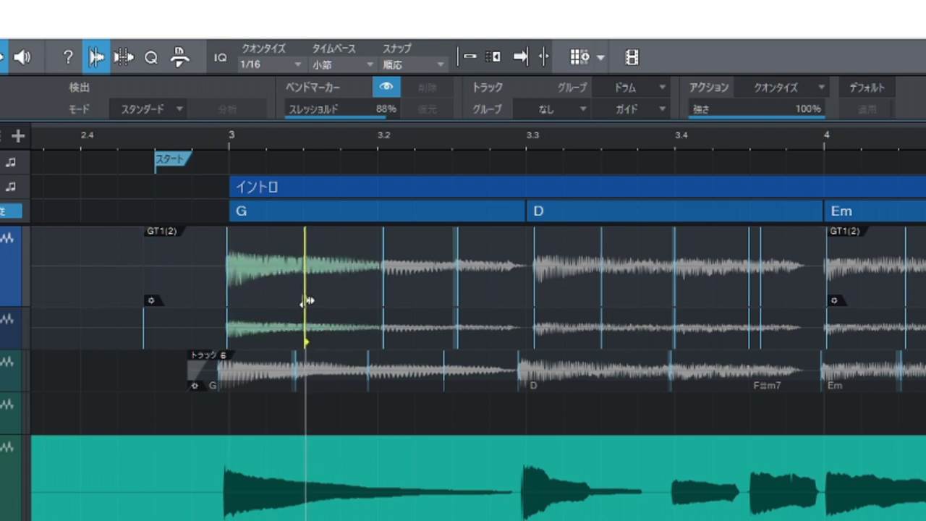
click(387, 299)
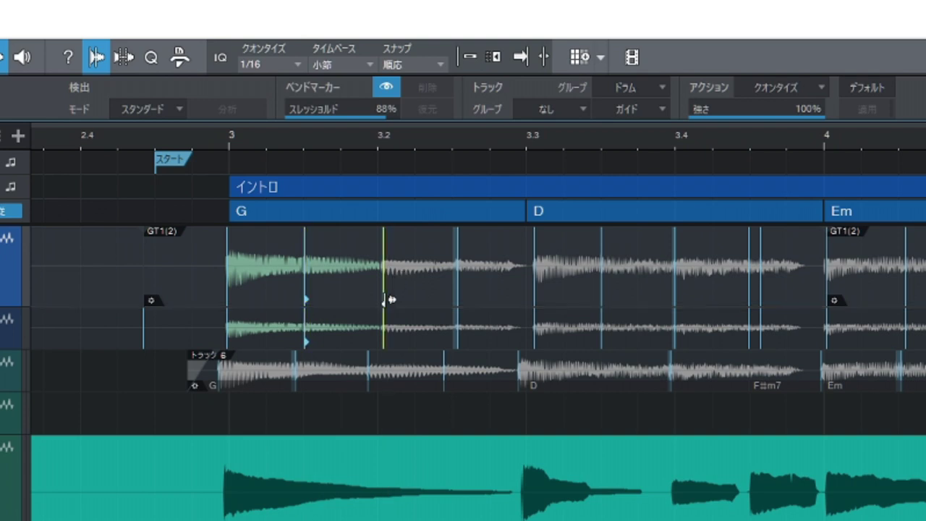
drag(387, 300, 381, 301)
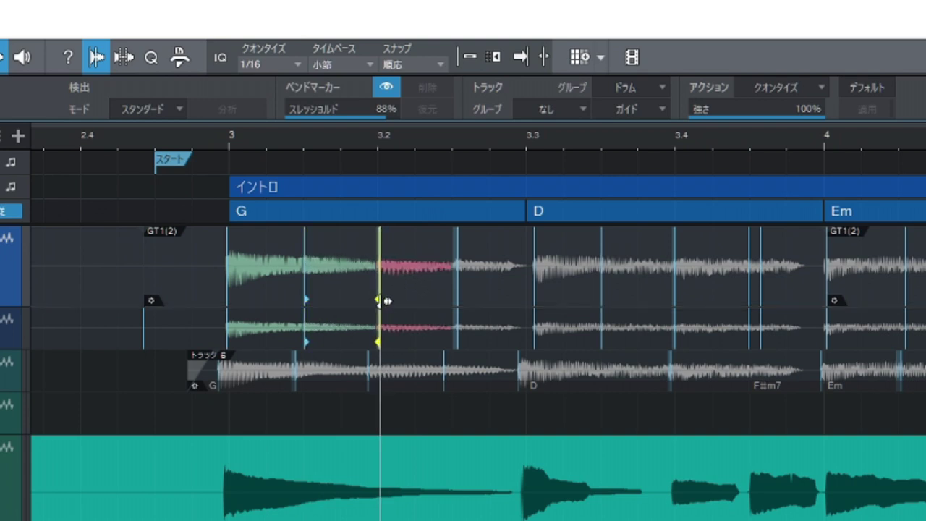
click(465, 300)
drag(466, 300, 461, 301)
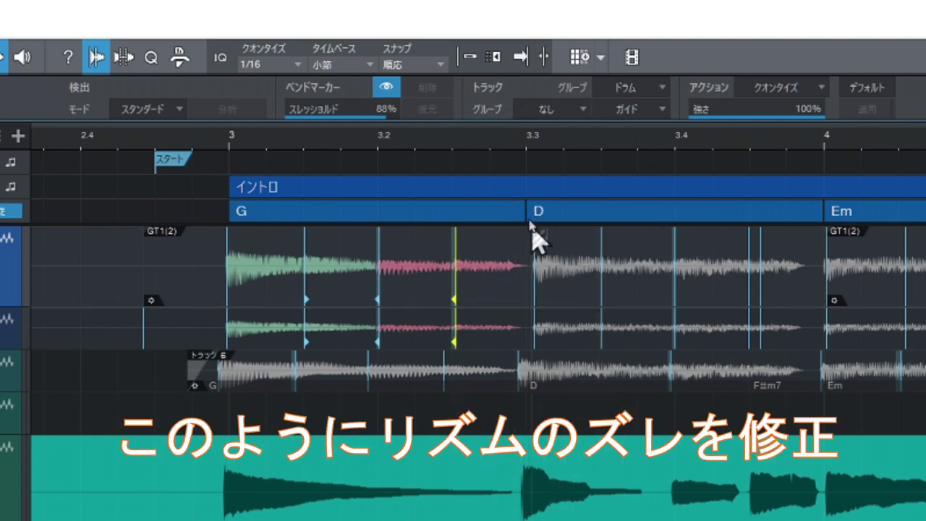
Align the bend markers within the D chord to the grid from beat 3.3 to beat 3.4
mouse_move(492, 135)
mouse_down()
mouse_move(491, 127)
mouse_move(491, 141)
mouse_up()
drag(544, 296, 539, 298)
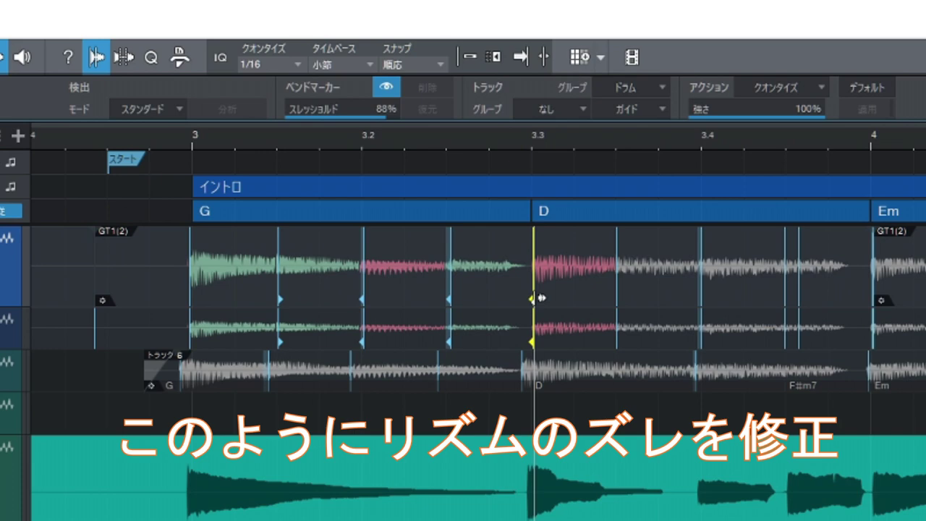
click(618, 297)
drag(619, 298, 621, 297)
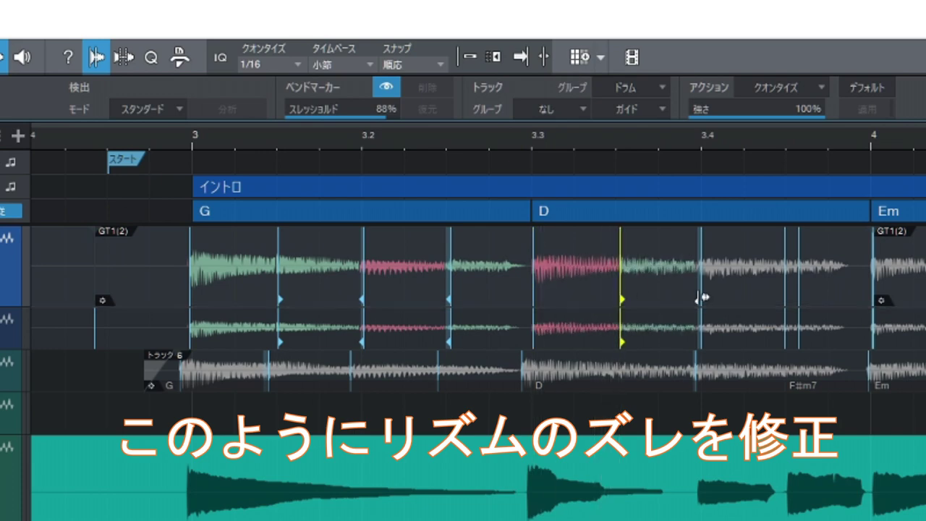
drag(702, 297, 703, 297)
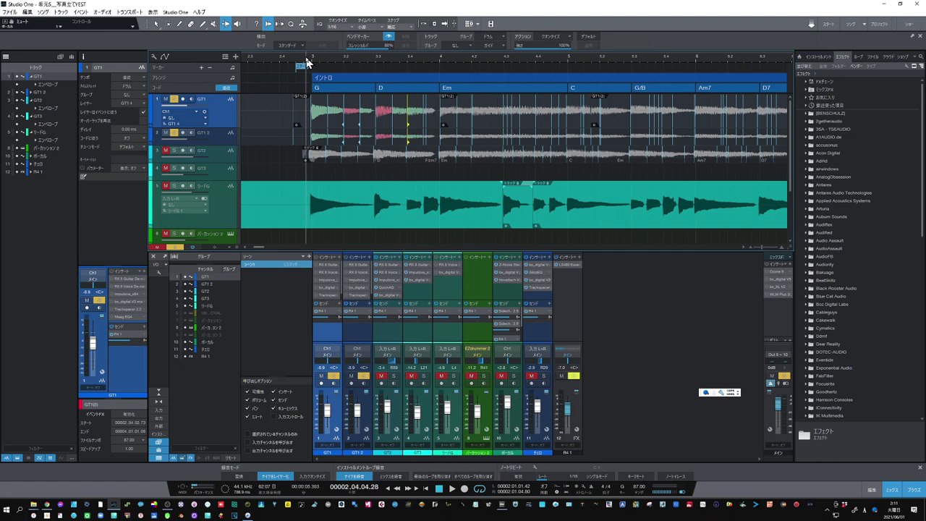
Play back the corrected guitar, muting GT1 2 and turning on autoscroll during playback, and stop the transport
click(452, 489)
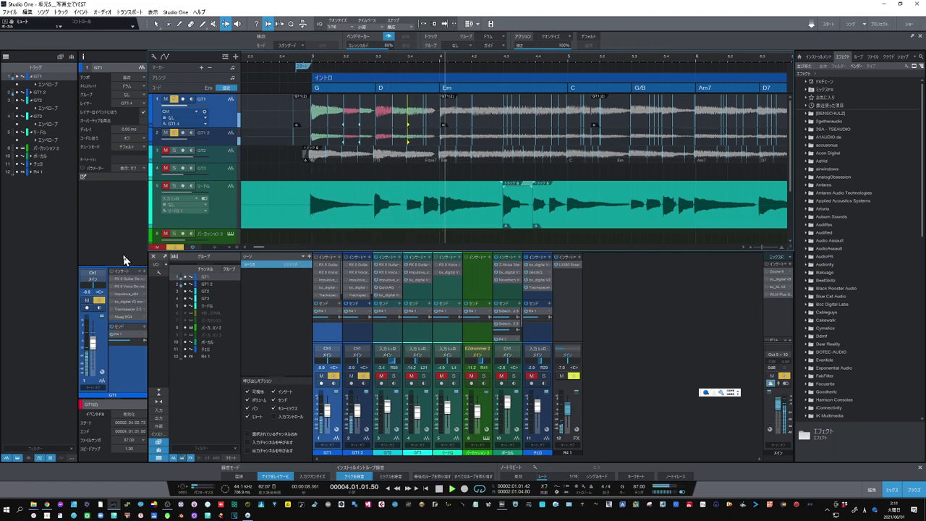
click(165, 133)
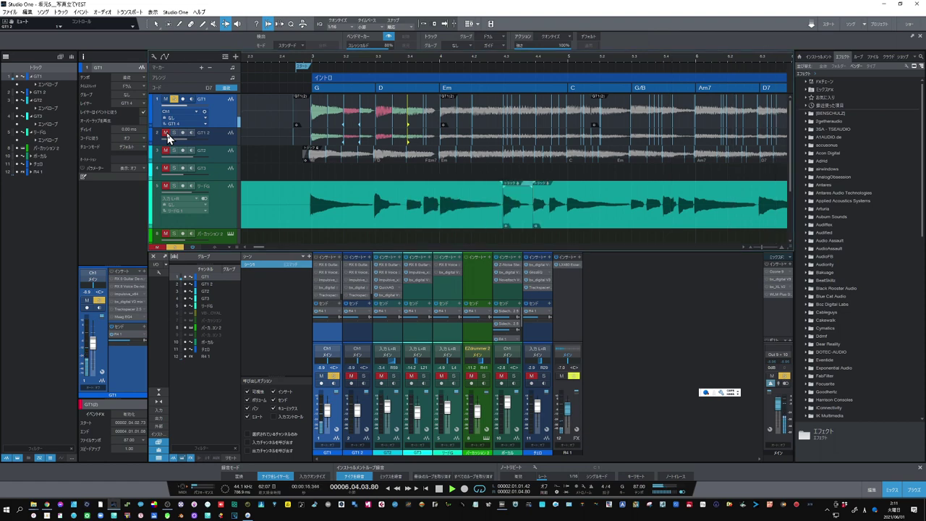
click(445, 24)
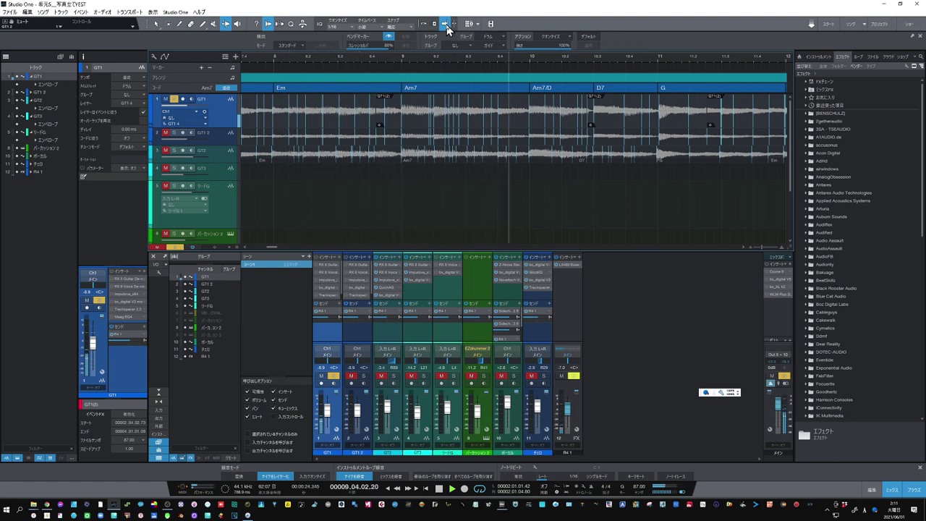
click(438, 488)
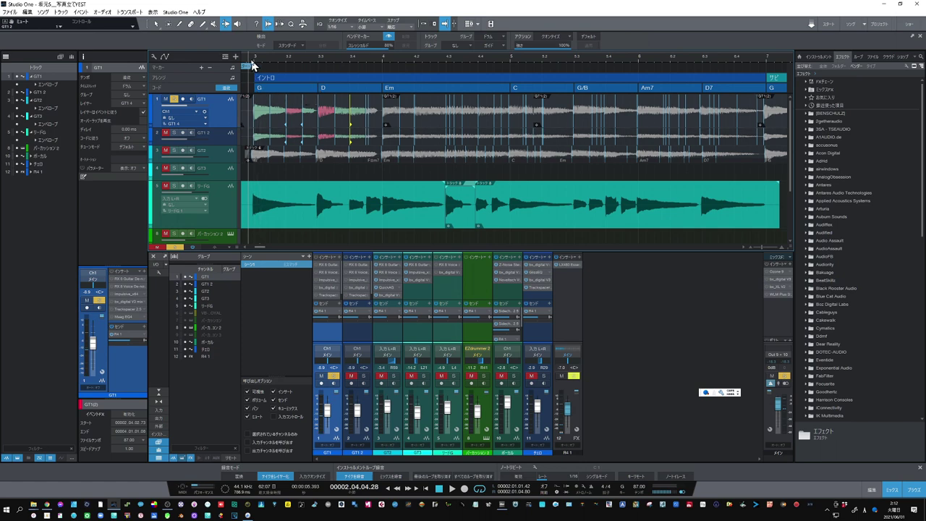
Play the quiet section before the intro through RX 8 Voice De-noise on GT1 and set Reduction to 13.8 dB
drag(254, 63, 469, 58)
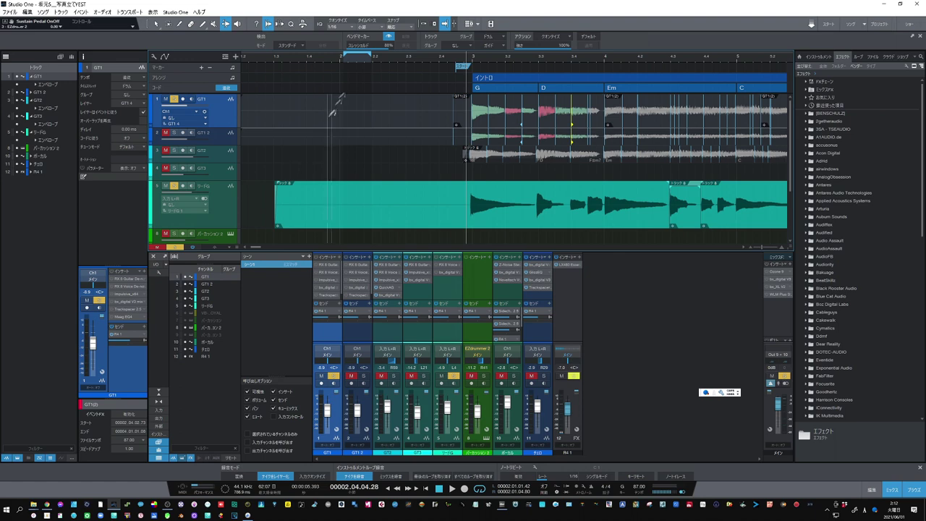
click(345, 62)
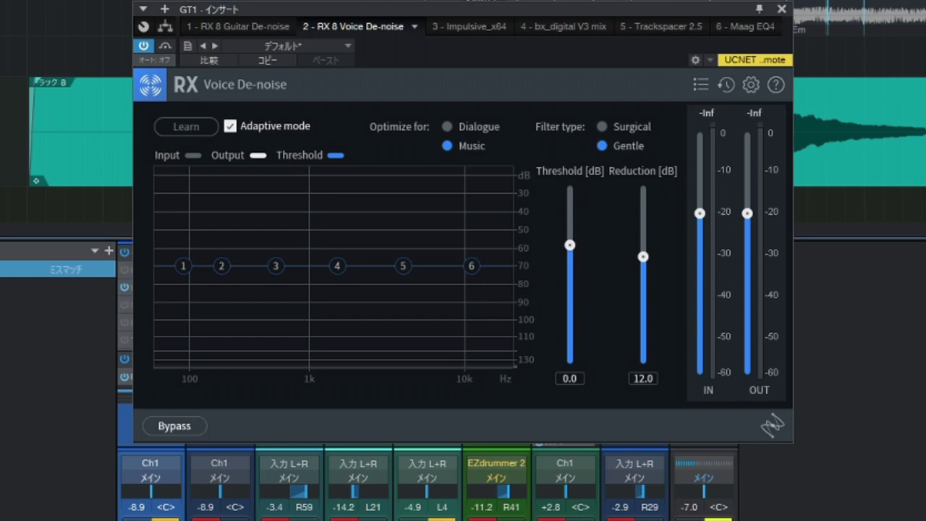
key(space)
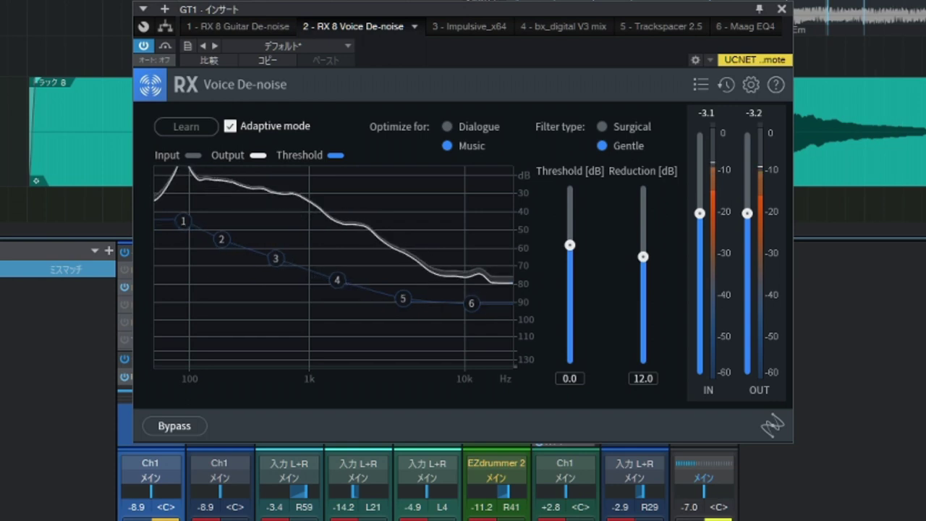
key(space)
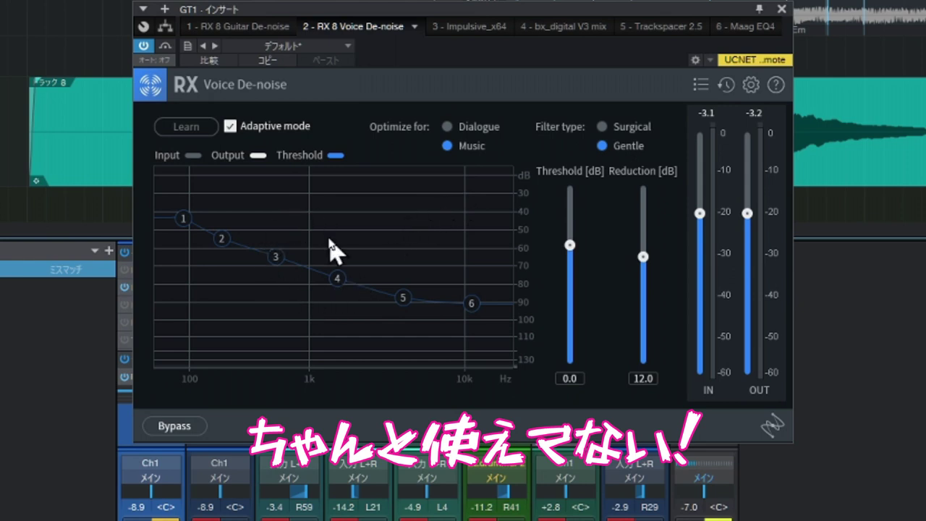
mouse_move(644, 255)
mouse_down()
mouse_move(651, 222)
mouse_move(645, 253)
mouse_move(643, 244)
mouse_up()
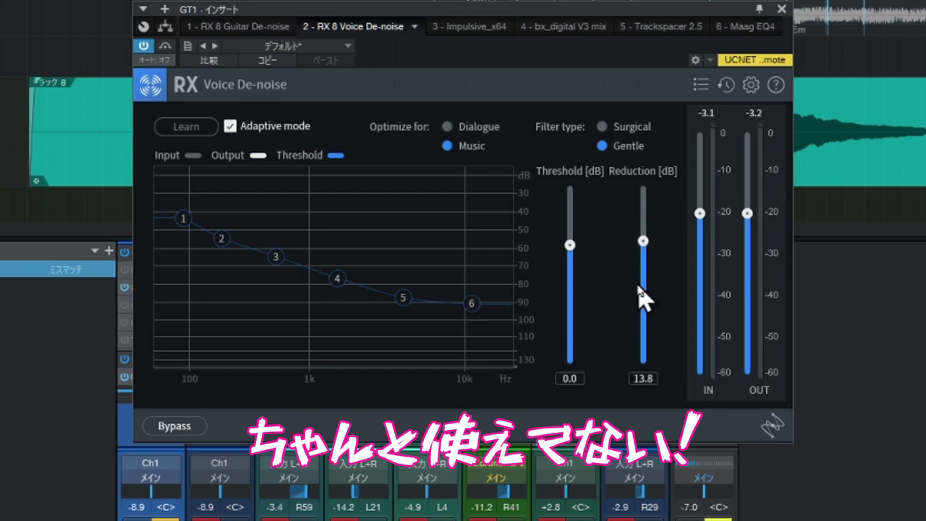
Set the Voice De-noise Threshold to -1.5 dB and turn off Adaptive mode
mouse_move(569, 249)
mouse_down()
mouse_move(568, 207)
mouse_move(570, 255)
mouse_up()
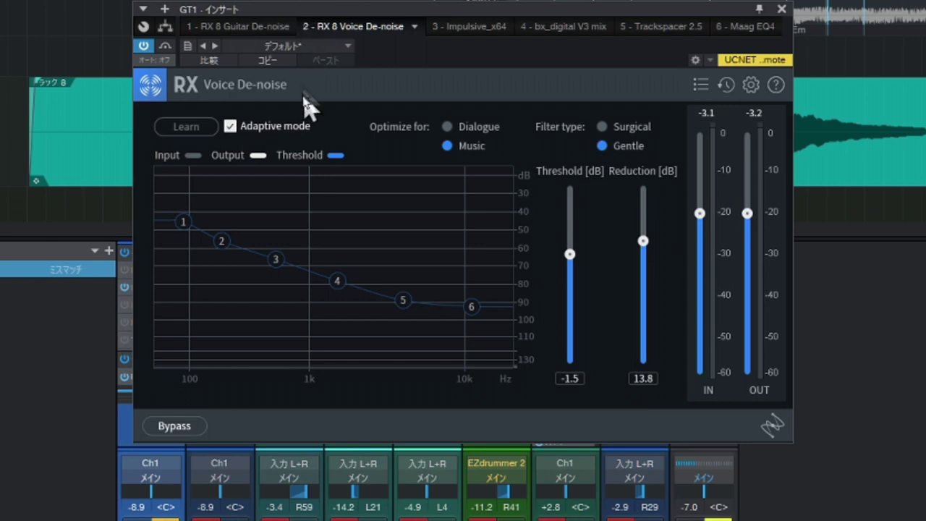
click(231, 127)
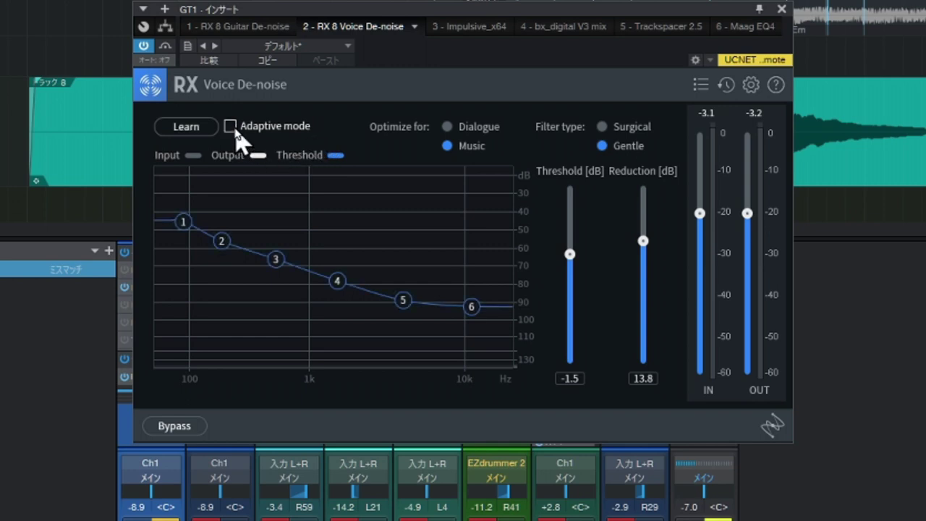
Extend the loop range to just past beat 2.2 and learn the noise profile while playing this silent section before the intro
click(188, 130)
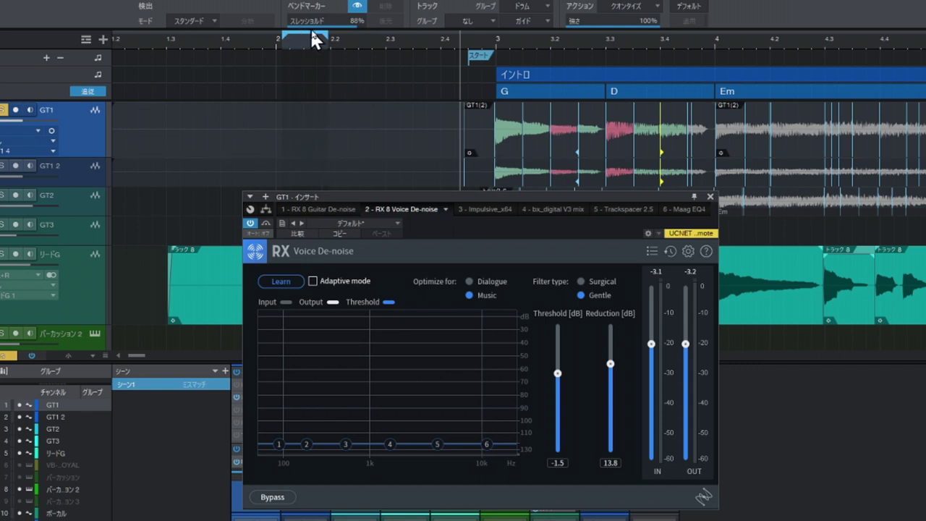
drag(327, 33, 355, 36)
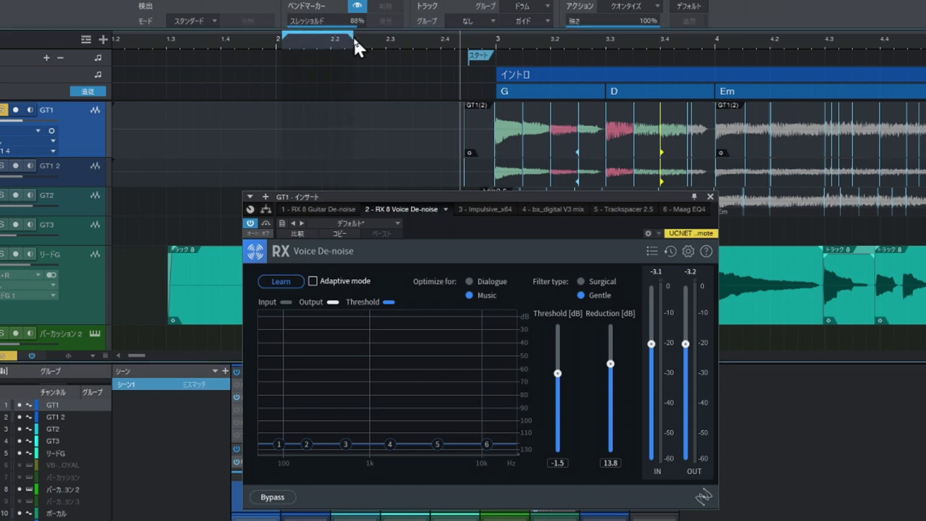
click(272, 39)
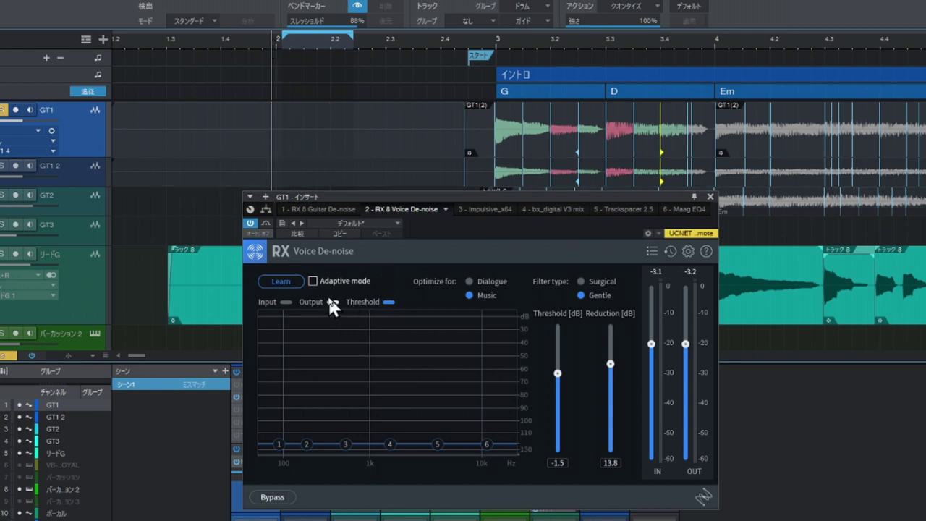
key(space)
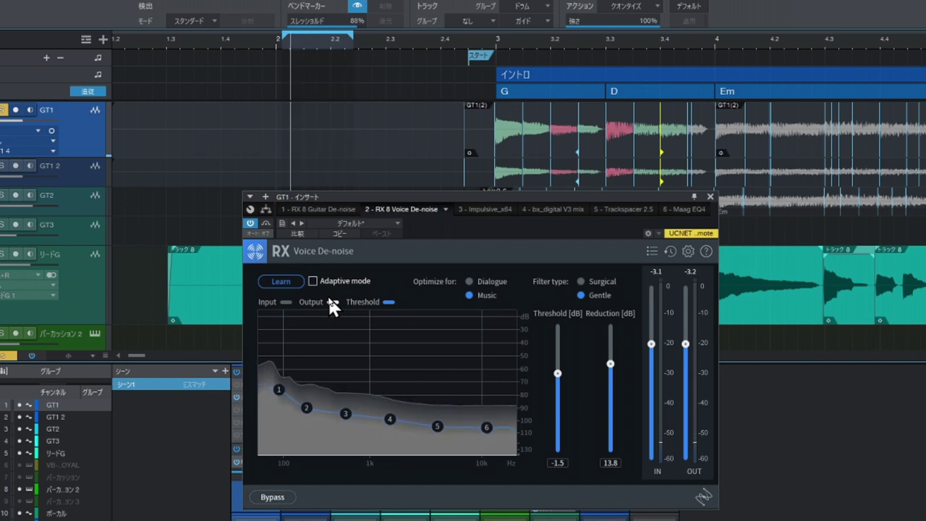
click(283, 278)
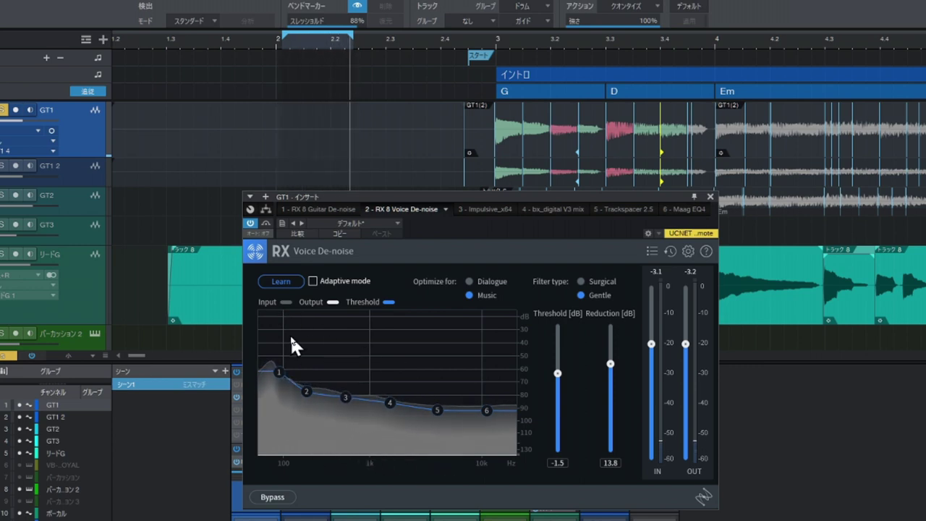
click(289, 282)
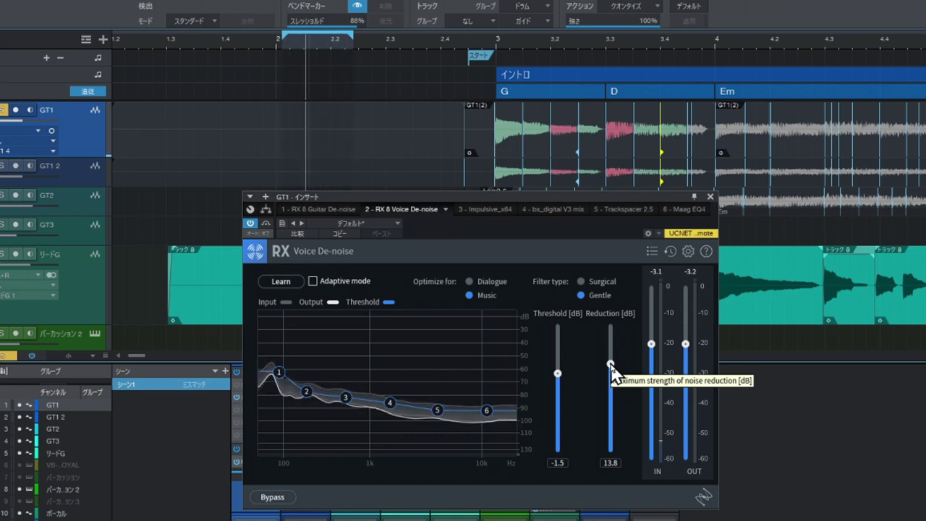
Audition Voice De-noise on GT1 with Reduction between 0 and 17.0 dB and settle on about 11 dB
drag(611, 365, 611, 465)
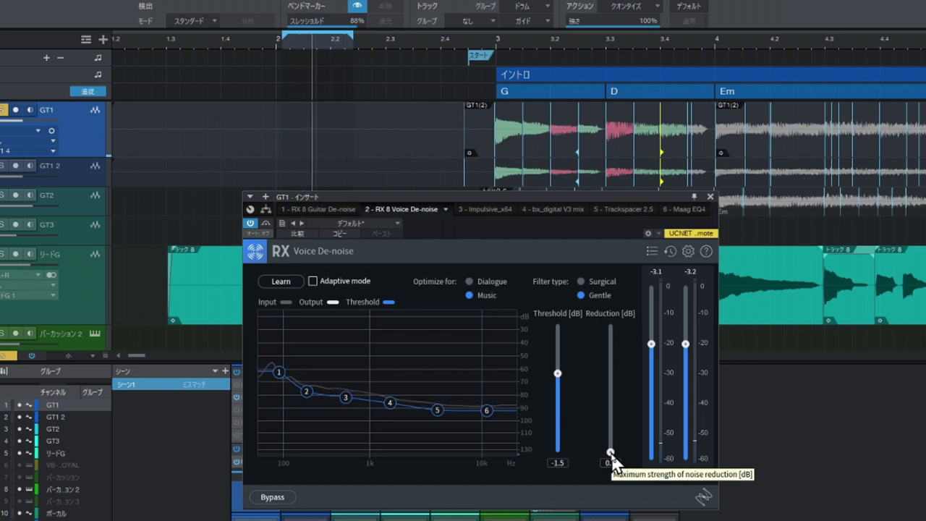
drag(610, 451, 613, 385)
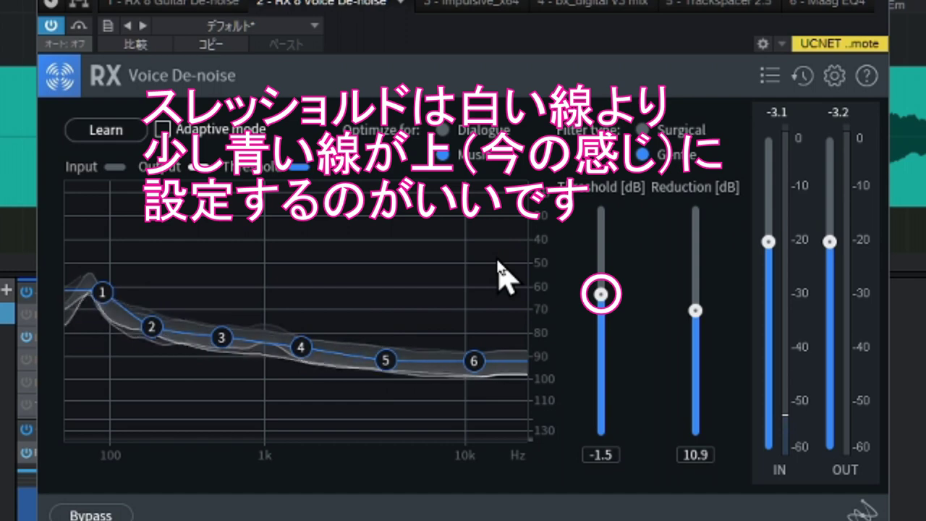
click(877, 3)
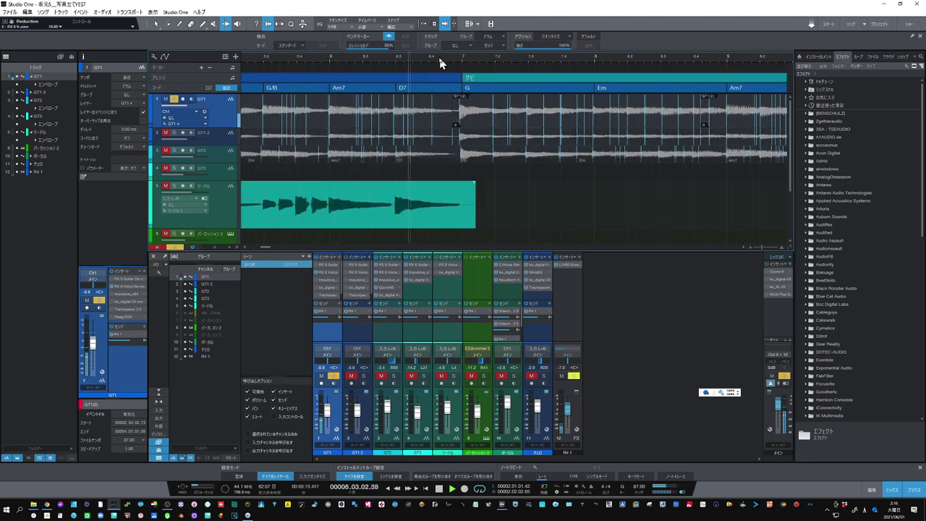
double_click(329, 274)
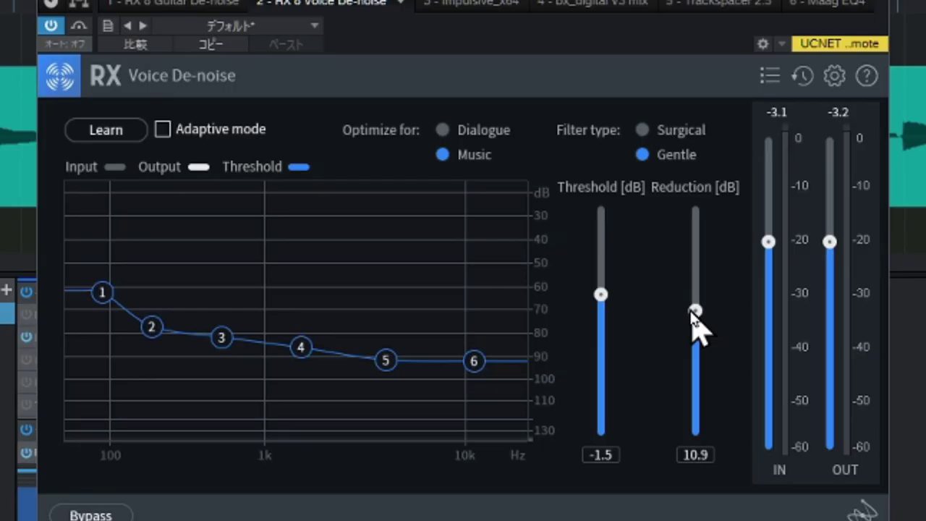
drag(691, 310, 693, 240)
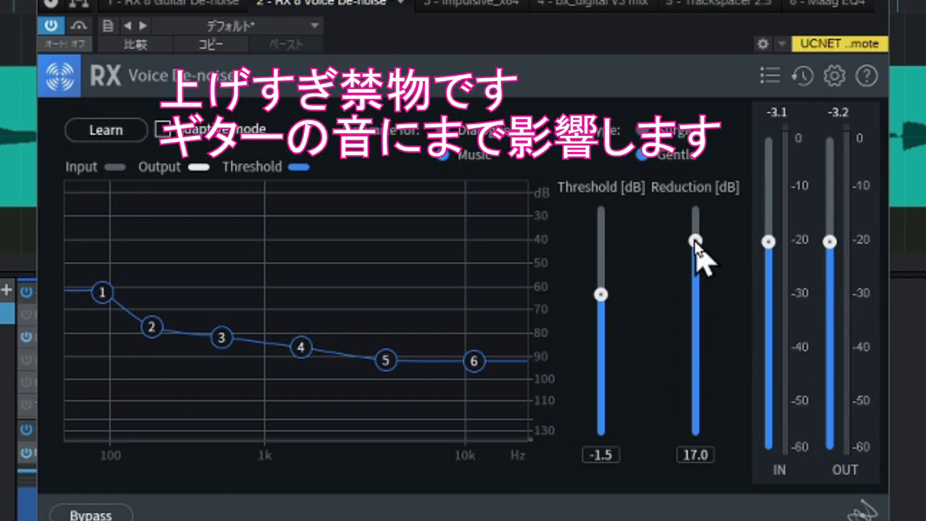
drag(697, 246, 689, 339)
drag(695, 334, 694, 308)
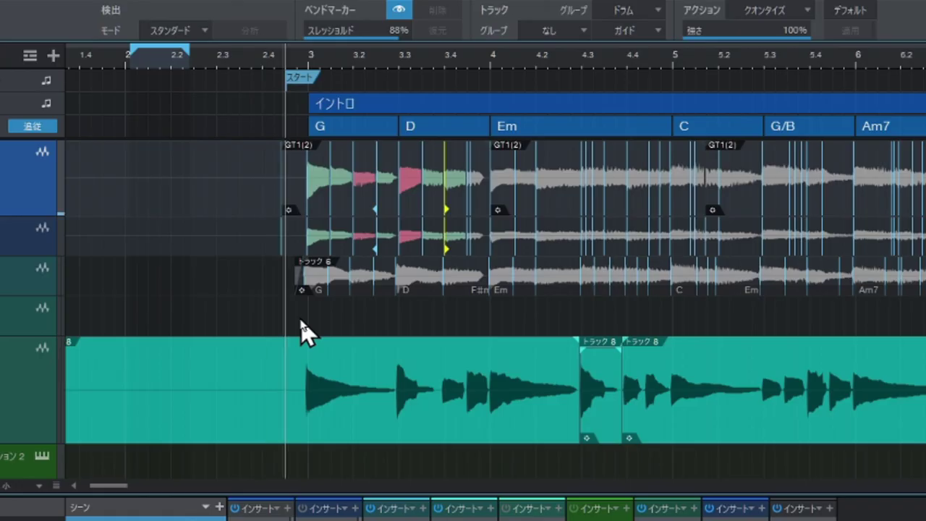
Play back the denoised intro and set the loop range from just before beat 3.2 to just past beat 3.3
key(space)
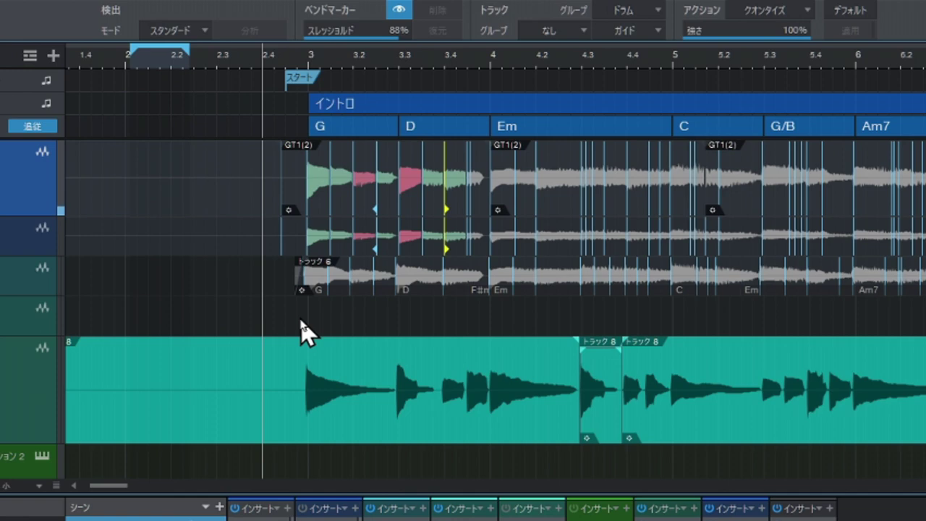
click(366, 61)
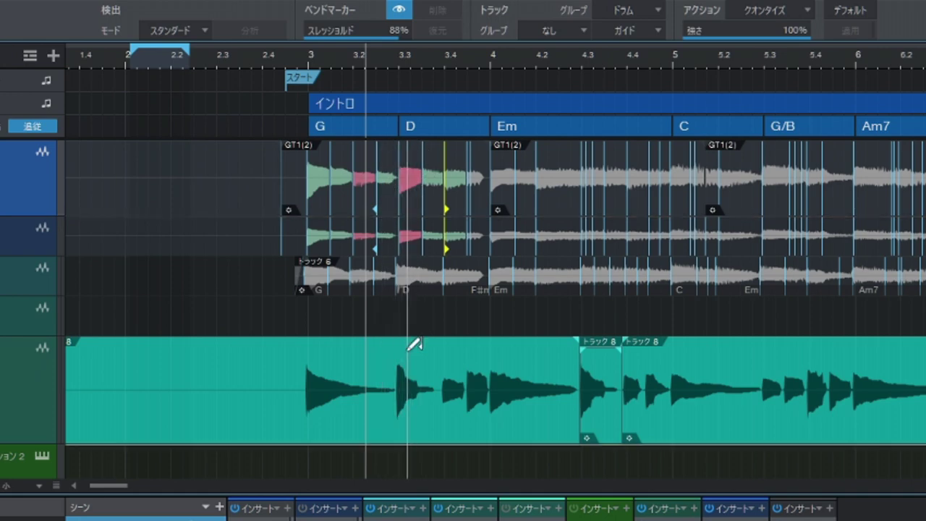
key(space)
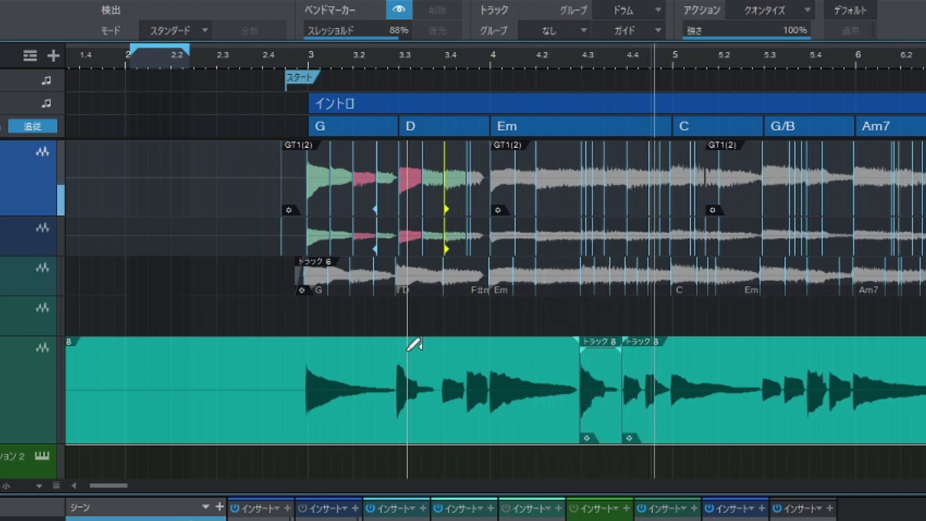
key(space)
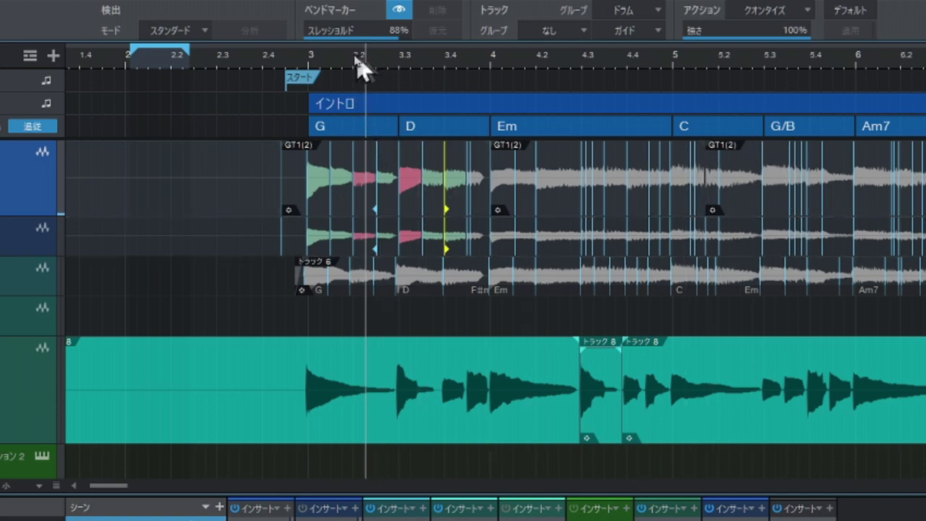
mouse_move(342, 53)
mouse_down()
mouse_move(434, 53)
mouse_move(426, 57)
mouse_up()
key(space)
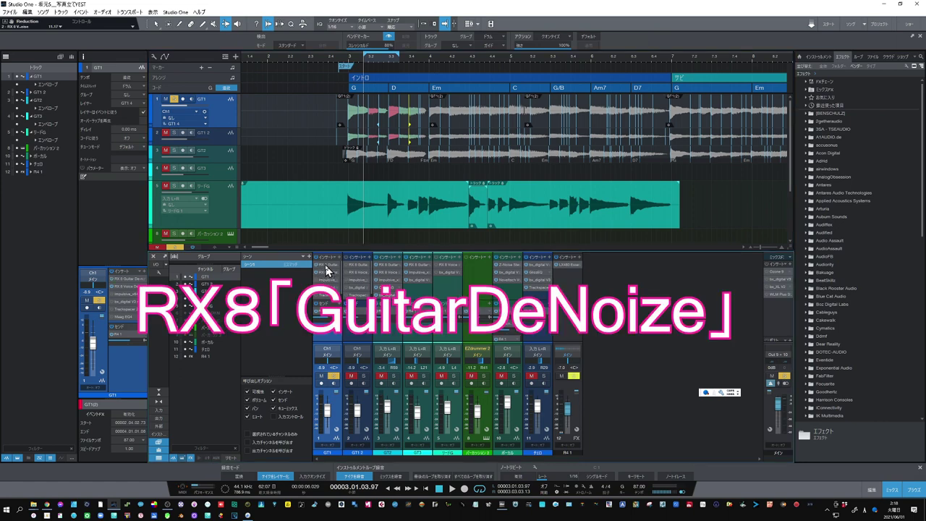
Open RX 8 Guitar De-noise on GT1, move its window over the mixer, and disable the Squeak and Pick modules
click(326, 266)
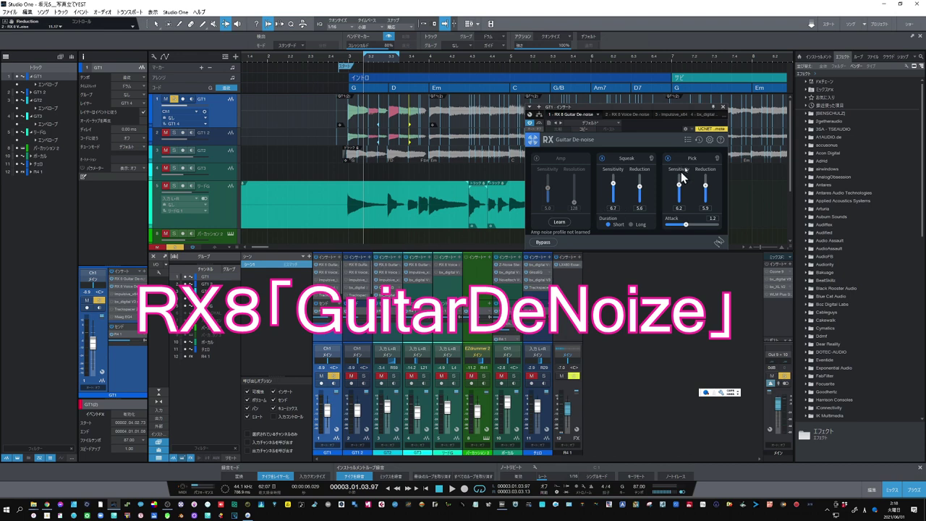
drag(653, 110, 556, 154)
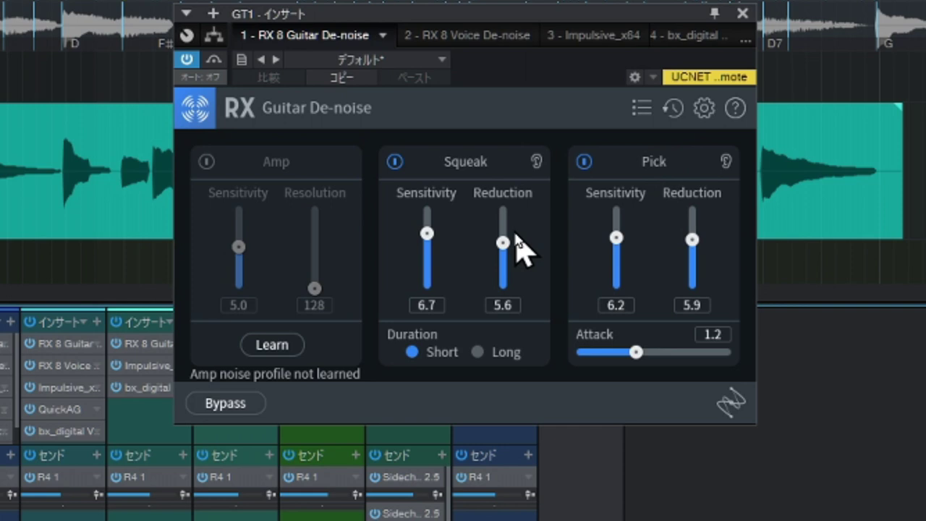
click(393, 161)
click(584, 162)
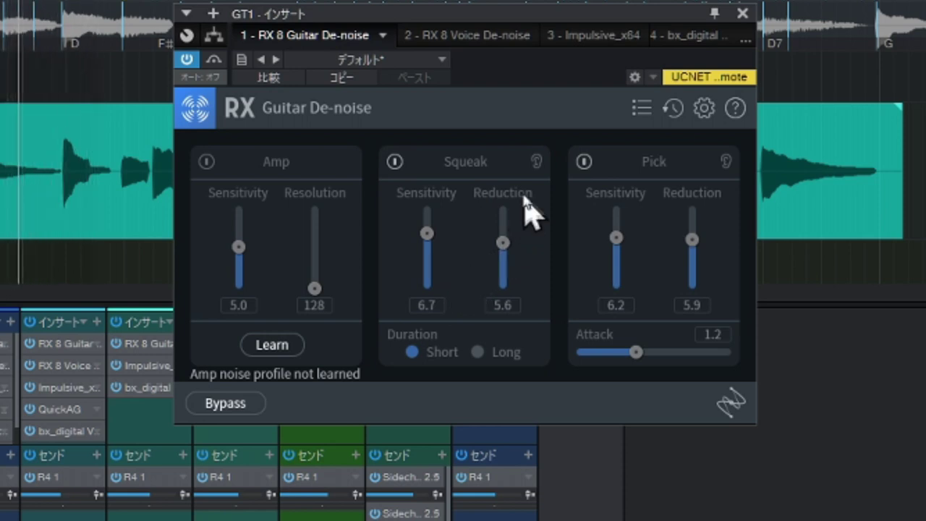
Enable the Squeak module, try its Reduction at 0, and set it to 4.9
click(395, 162)
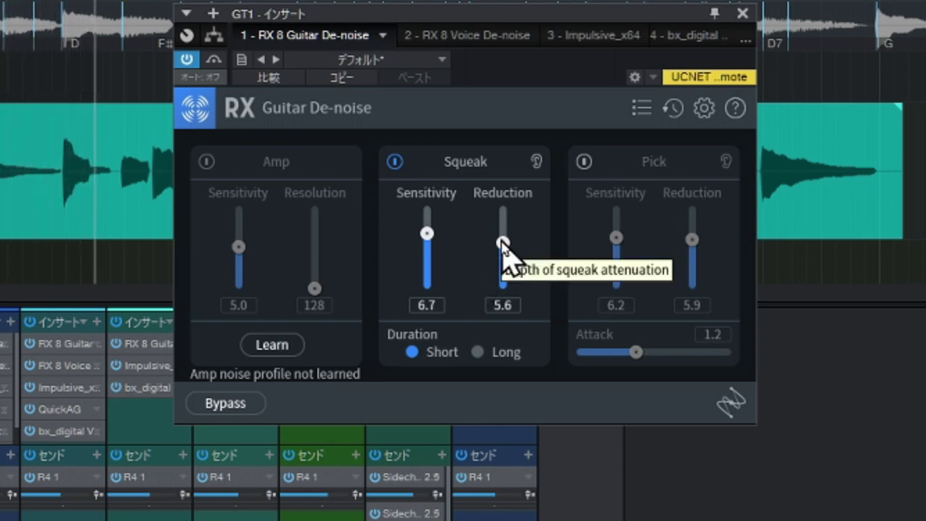
drag(503, 245, 503, 296)
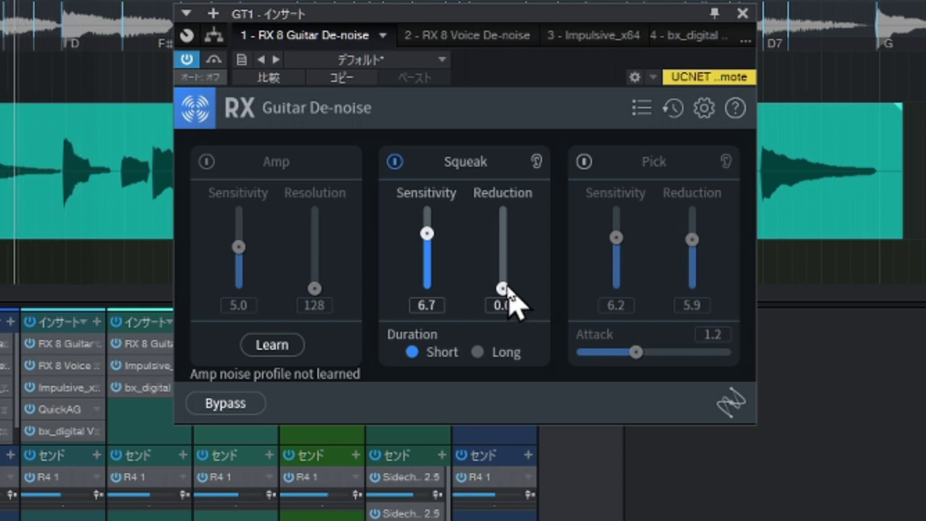
drag(505, 289, 508, 247)
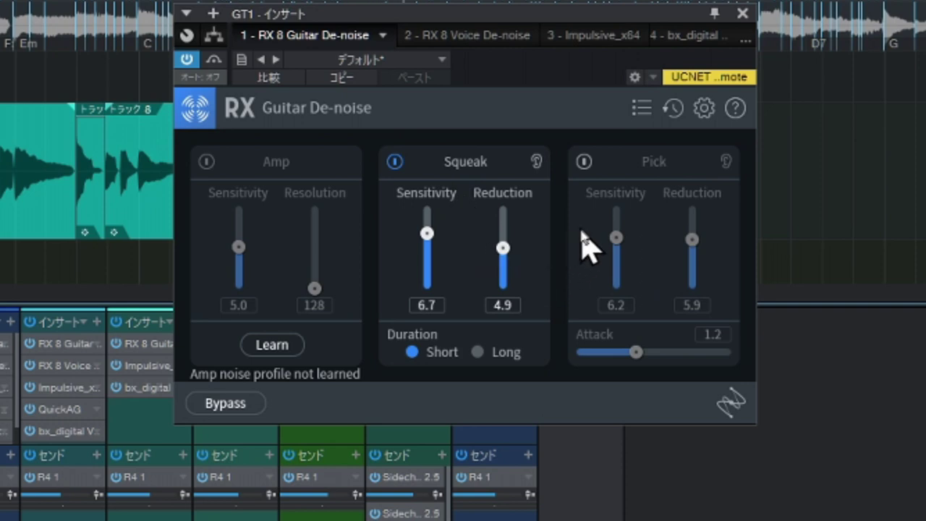
Enable the Pick module with Sensitivity 7.6 and Reduction 7.5, and compare GT1 with Guitar De-noise switched off and back on
click(584, 161)
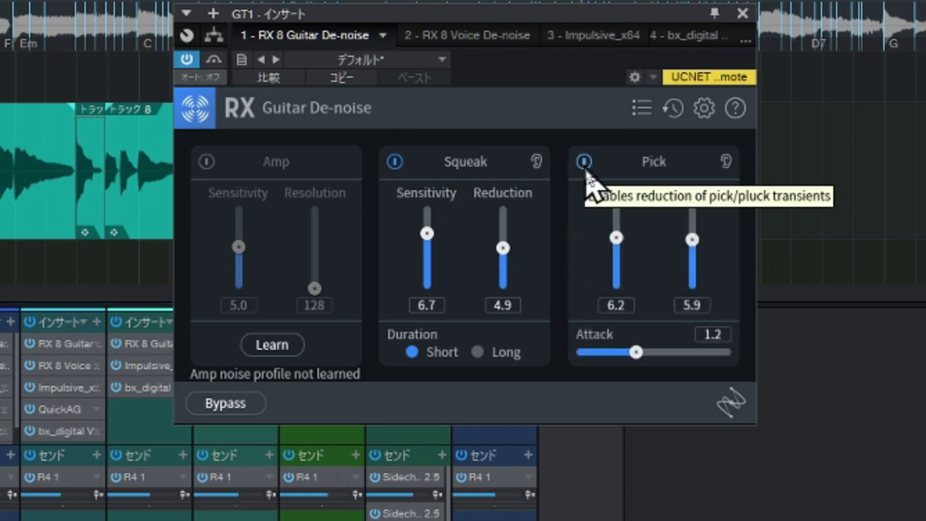
drag(615, 240, 616, 226)
drag(693, 243, 695, 233)
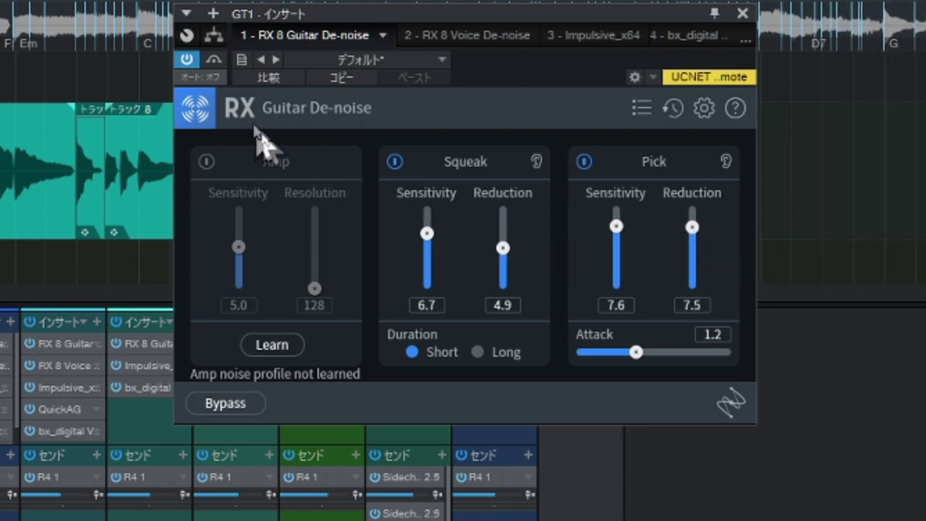
click(185, 63)
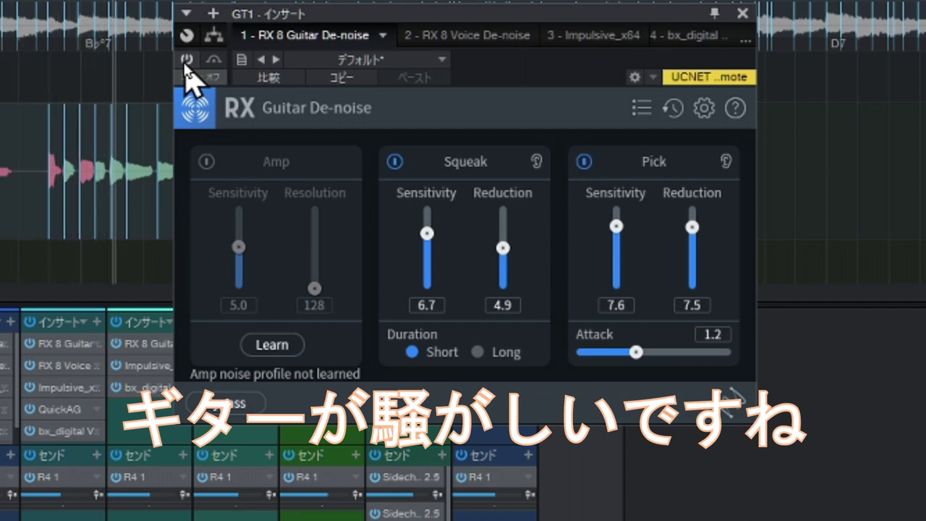
click(187, 61)
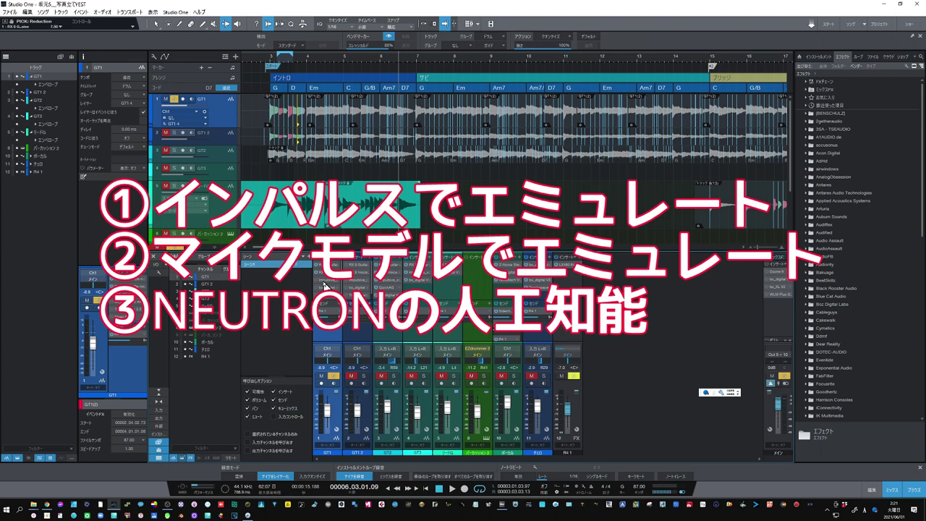
Open the Impulsive insert on GT1 and browse the first impulse response library from its home folder into Tay 524
click(325, 286)
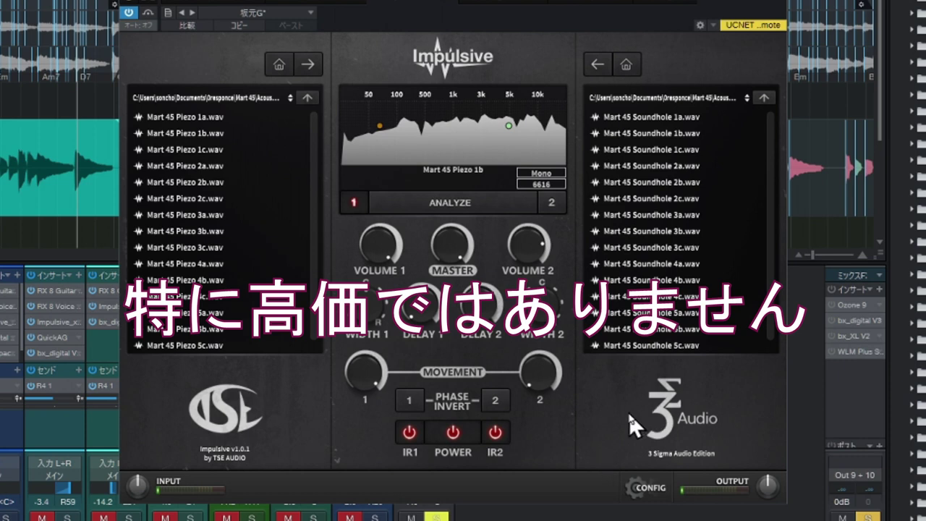
click(279, 64)
double_click(170, 117)
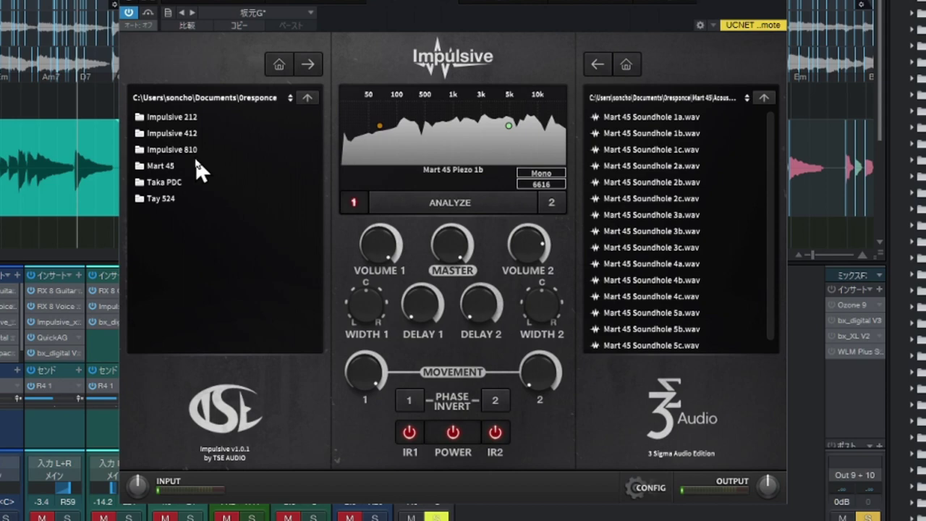
click(194, 162)
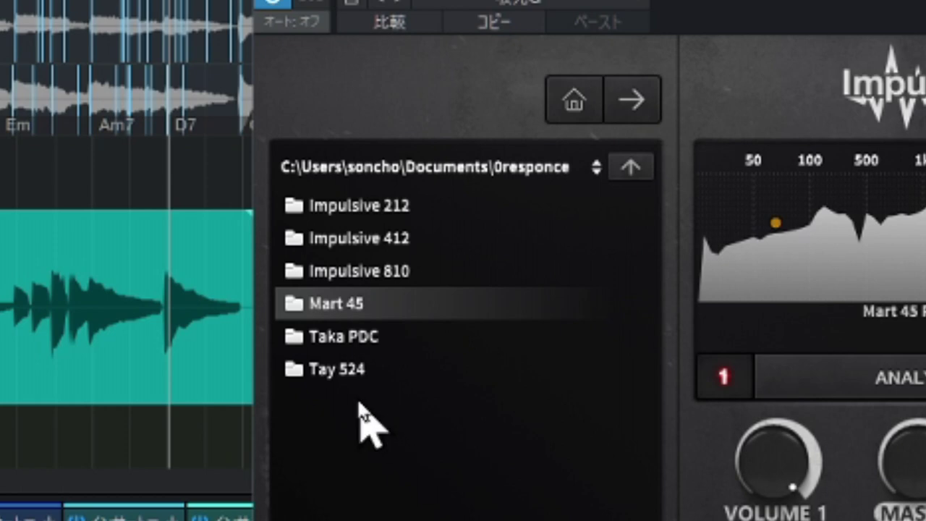
click(355, 337)
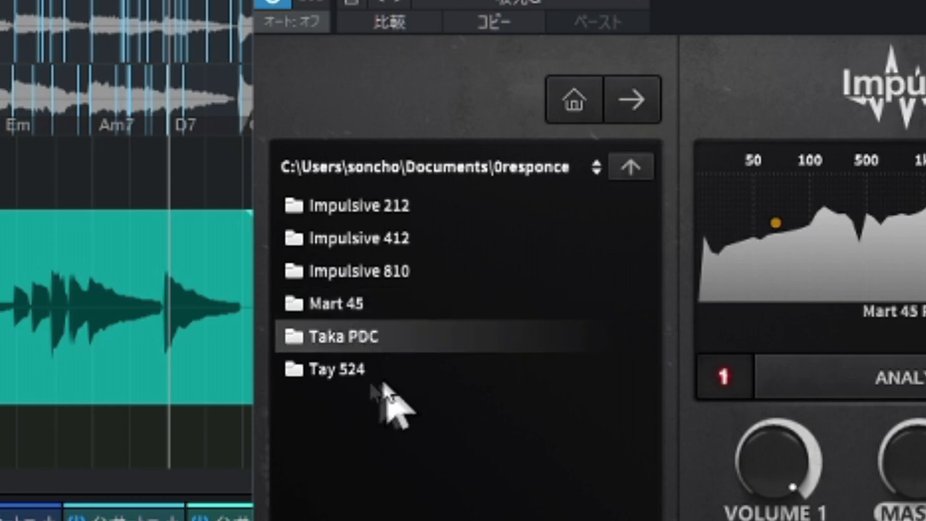
click(347, 371)
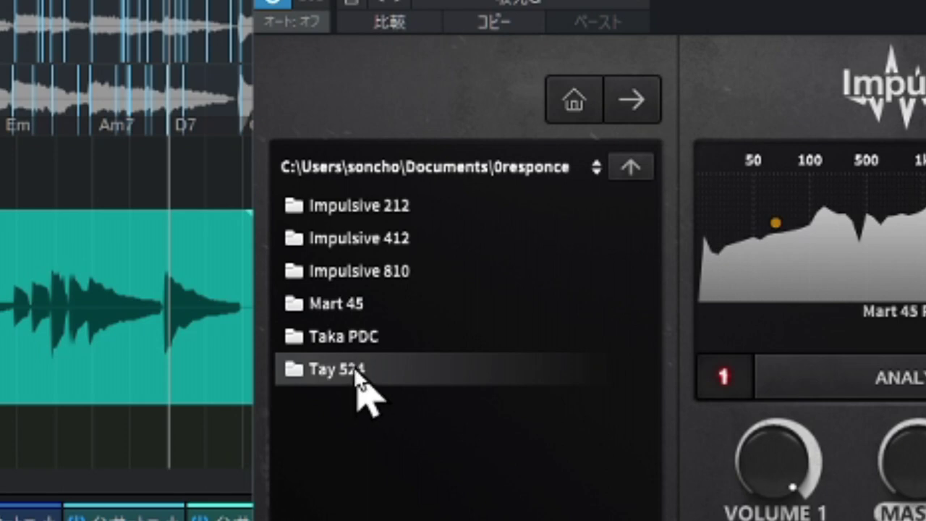
double_click(354, 372)
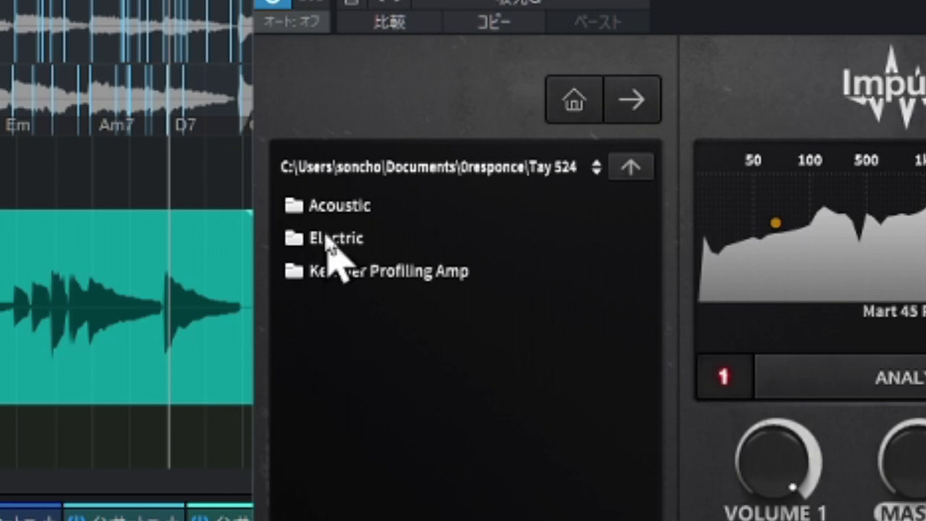
Browse IR 1's library through Acoustic and Piezo to the 44.1 folder, and examine the Tay 524 Piezo 1a to 2a files
double_click(331, 208)
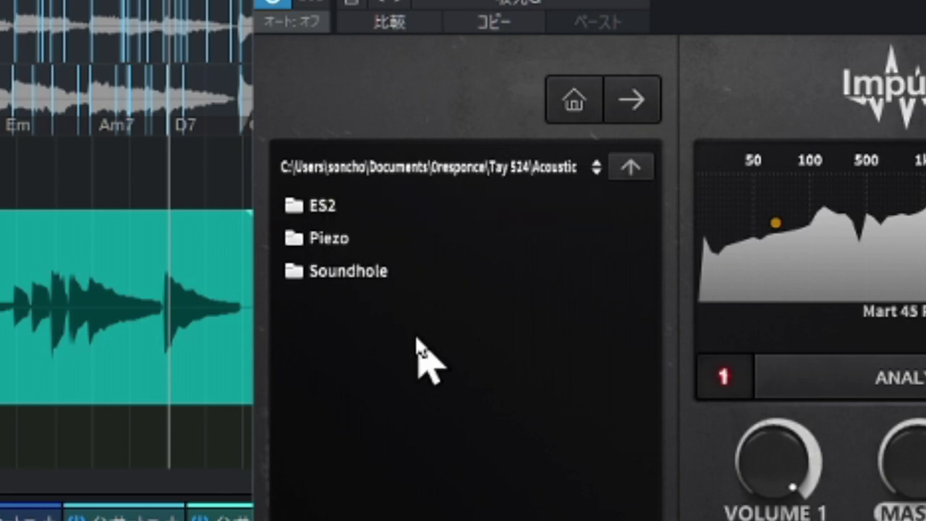
double_click(319, 245)
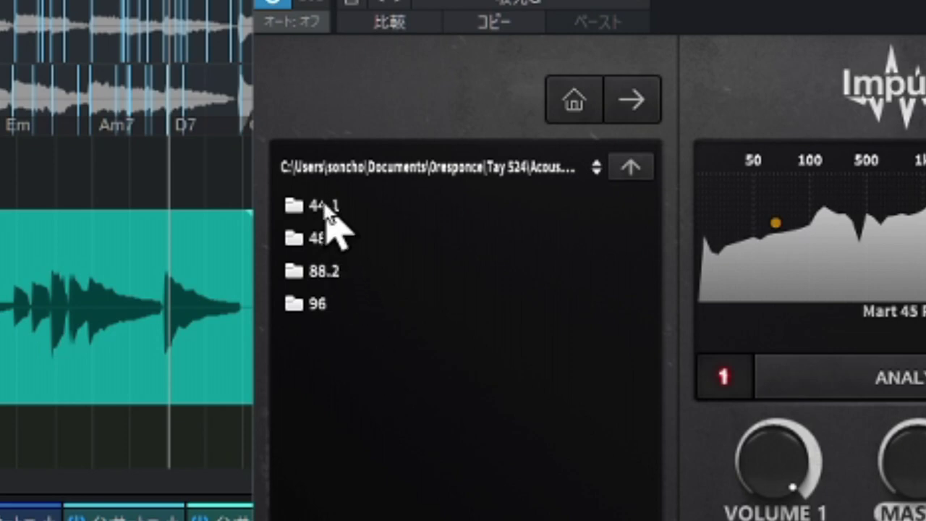
double_click(324, 206)
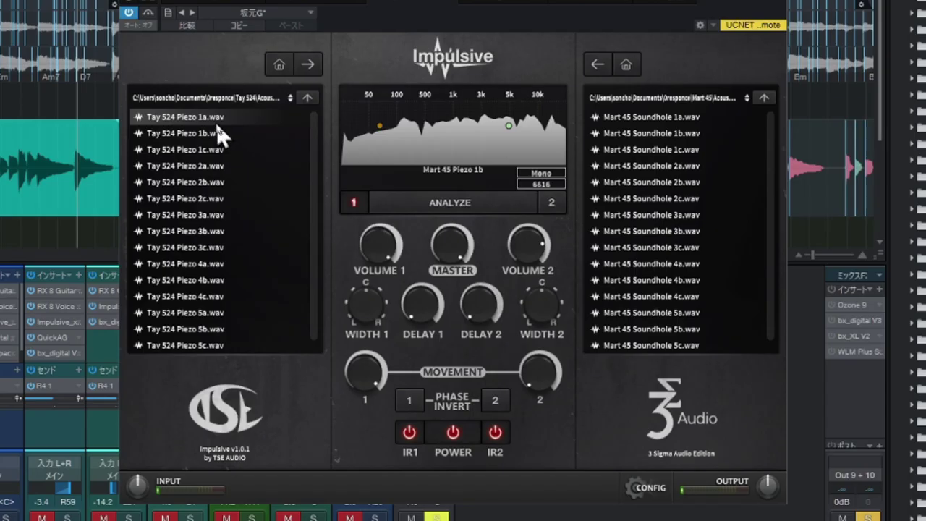
click(200, 136)
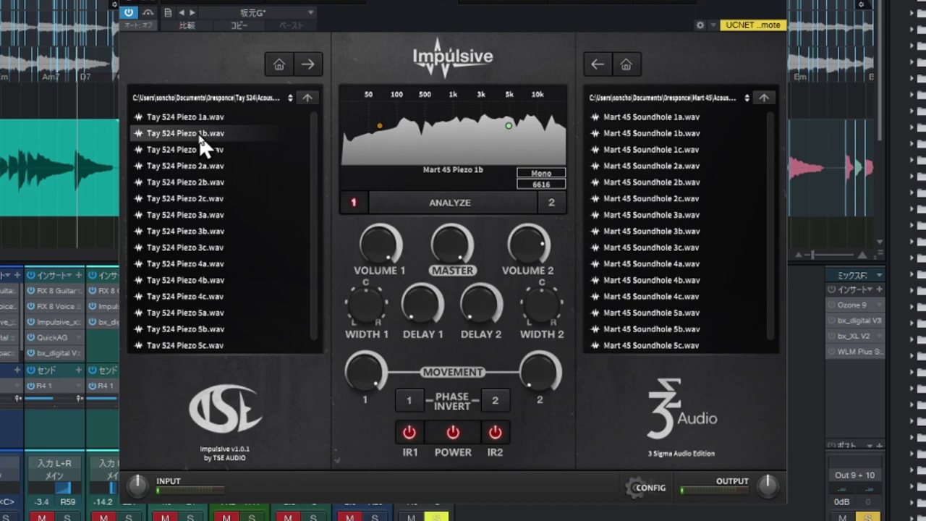
click(212, 152)
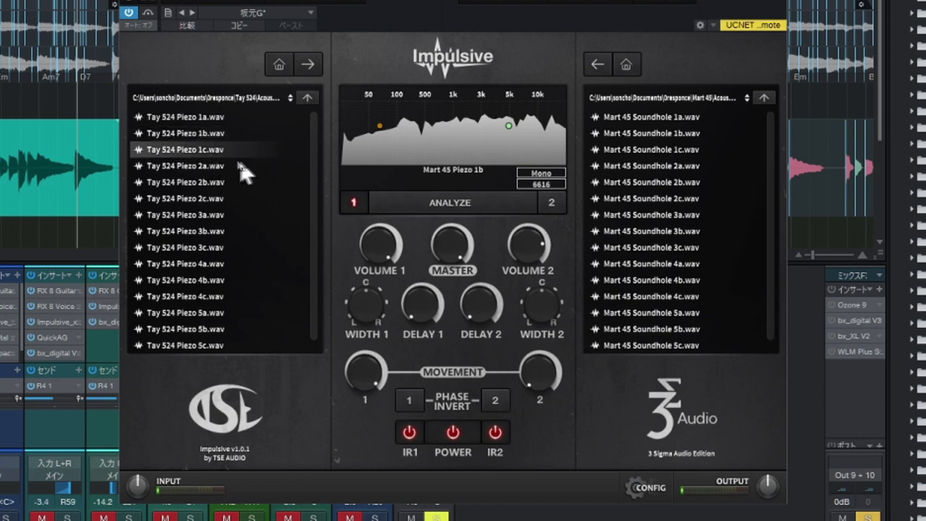
click(209, 168)
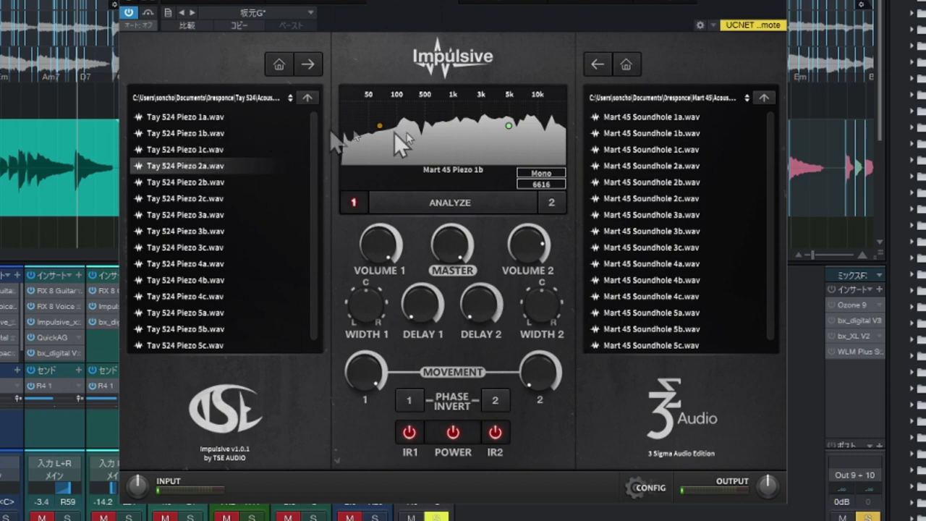
Load the Tay 524 Piezo 1a, 1b and 1c impulses into IR 1 in turn to compare their frequency curves
click(186, 121)
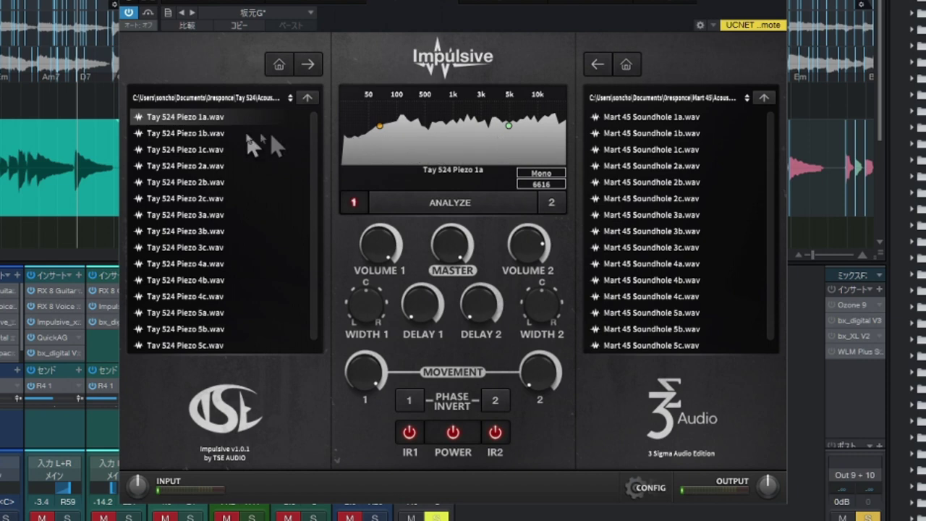
click(205, 135)
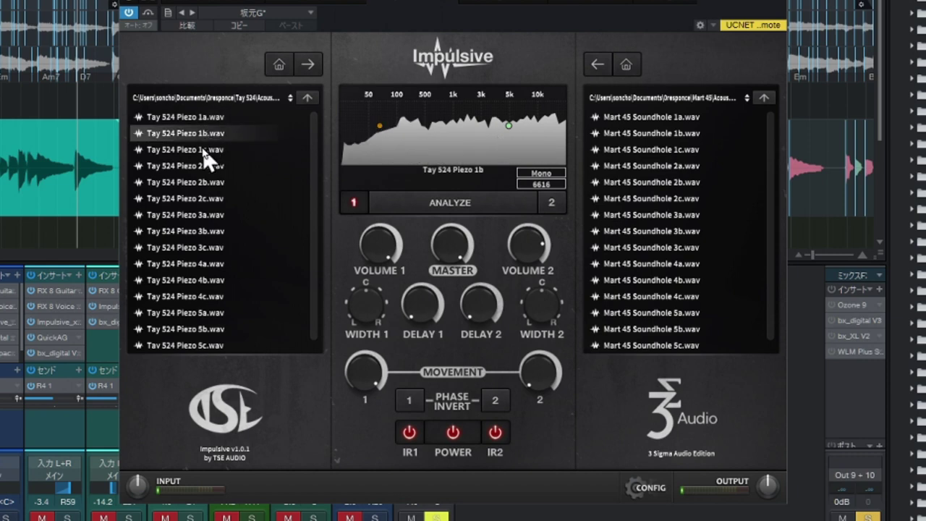
click(203, 150)
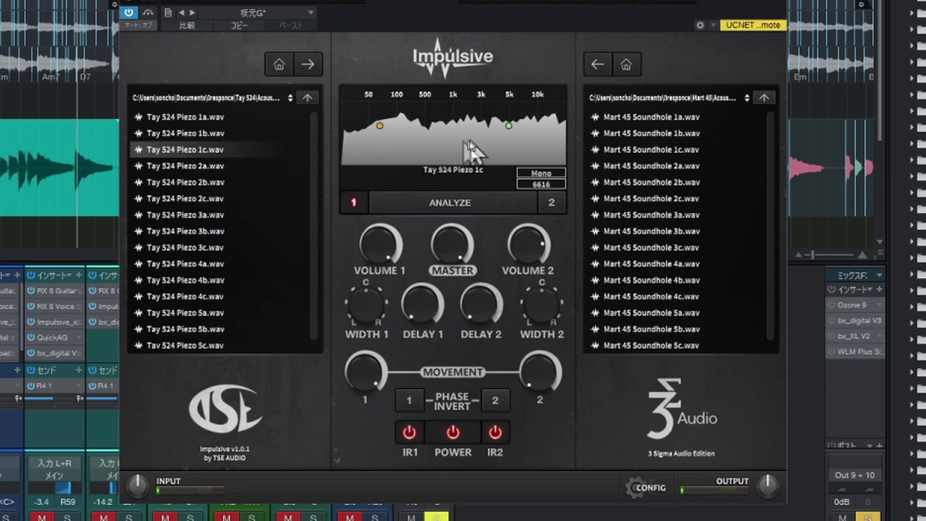
click(201, 117)
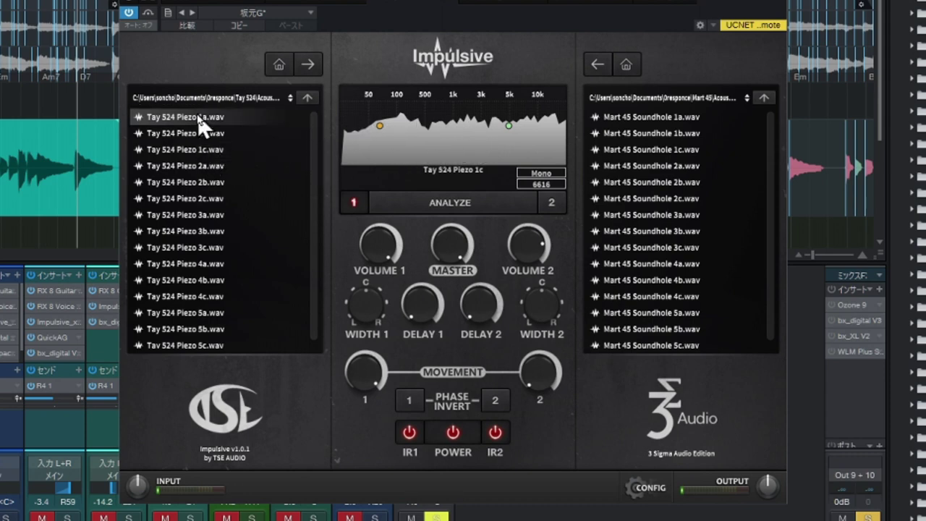
click(201, 135)
click(202, 150)
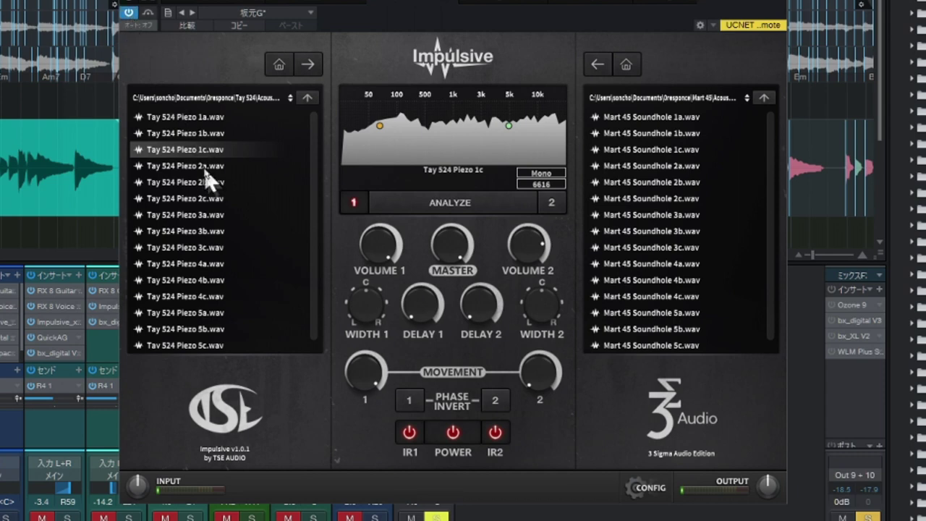
Audition the Tay 524 Piezo impulses 1a through 2c one after another in IR 1 during playback
click(180, 119)
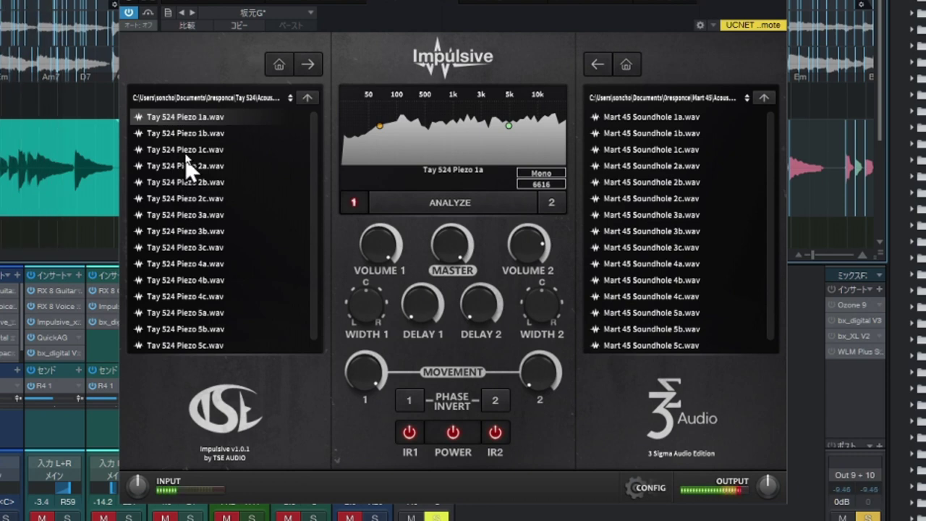
click(186, 135)
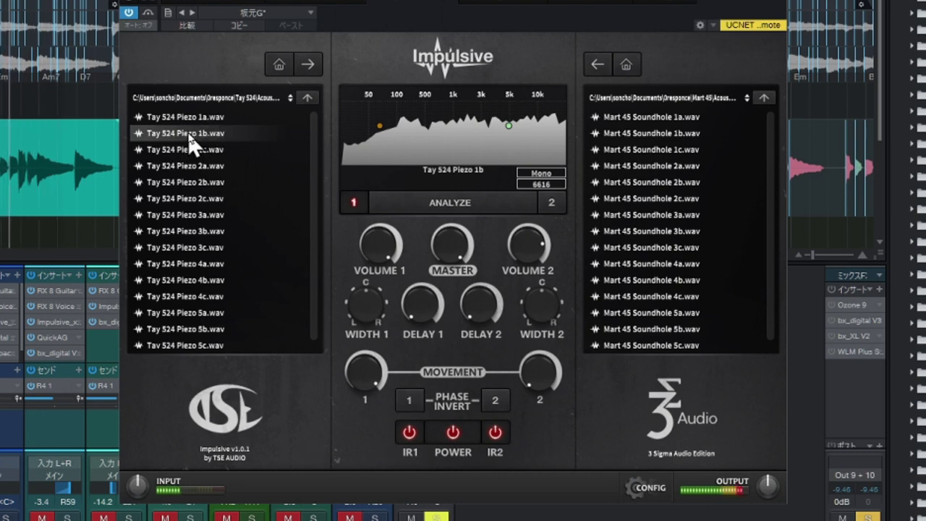
click(199, 150)
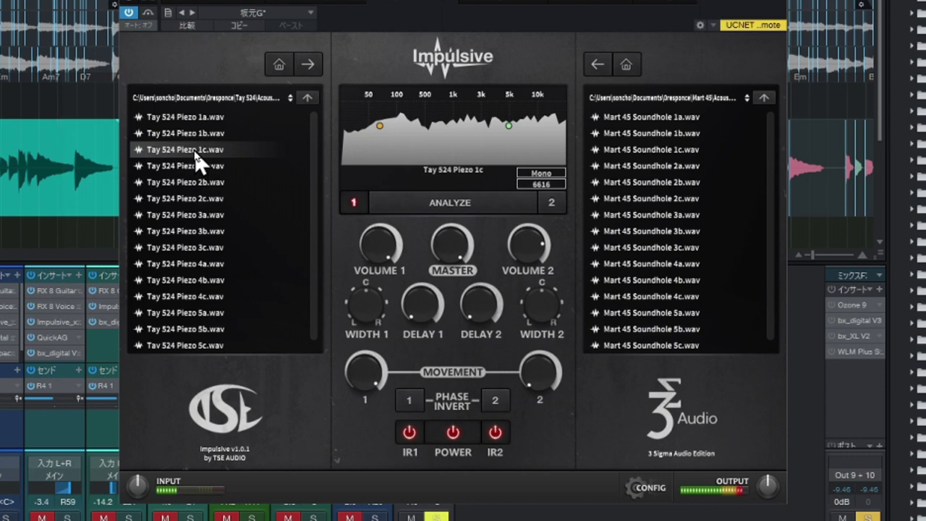
click(193, 168)
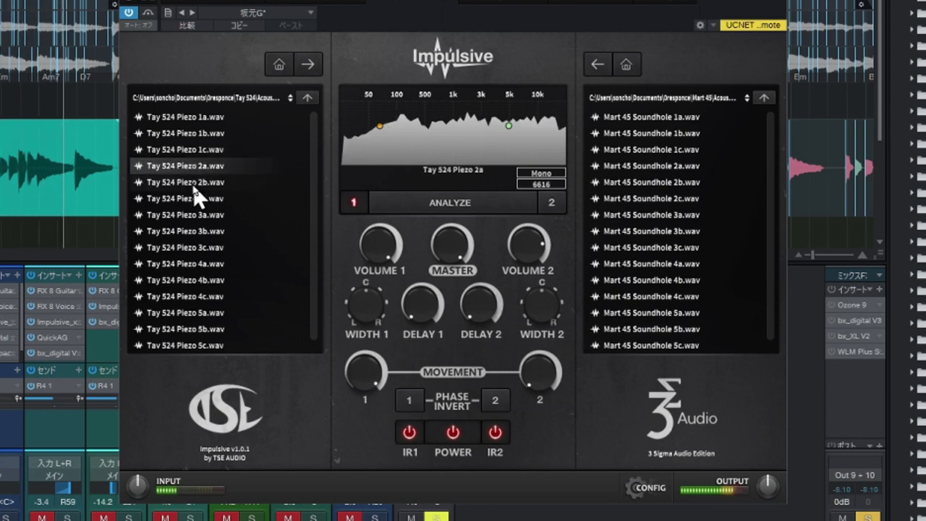
click(194, 185)
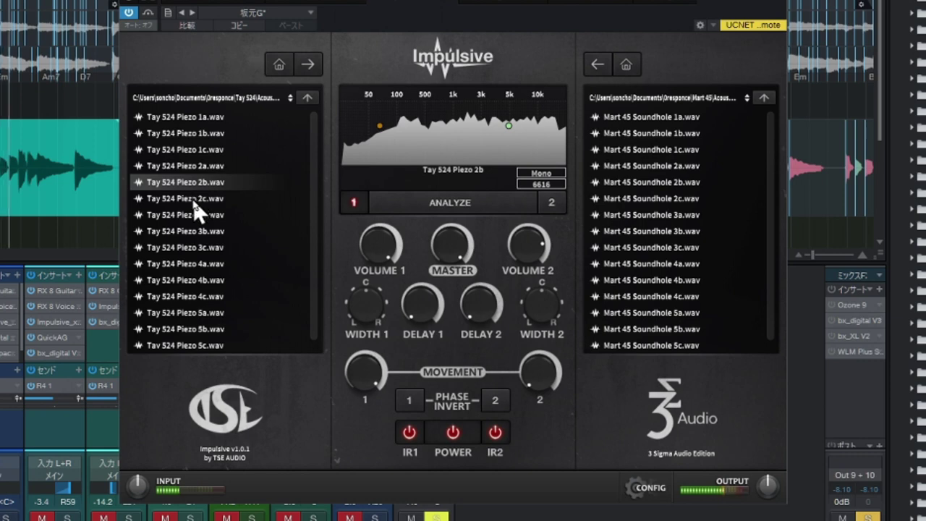
click(194, 201)
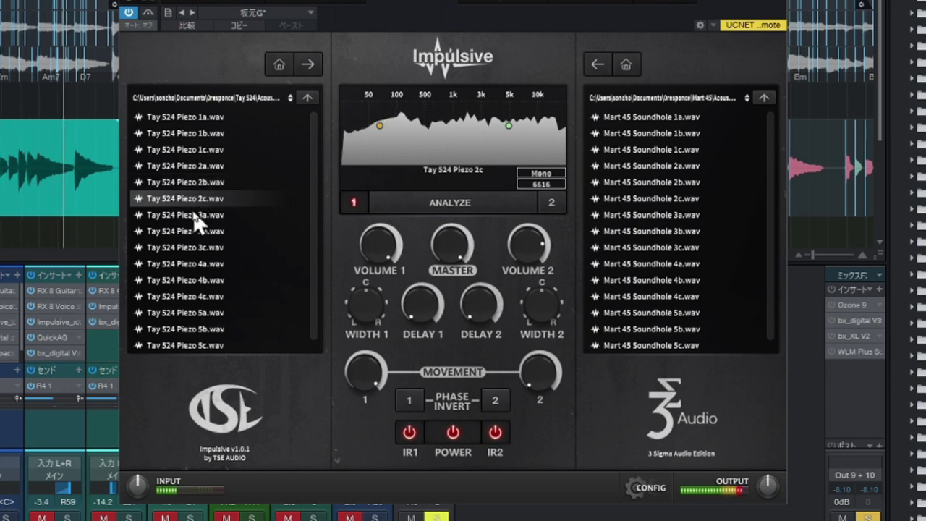
Audition further Tay 524 Piezo impulses, including 4b, 5a, 5b and 5c, and load Tay 524 Piezo 5b in IR 1
click(196, 254)
click(200, 282)
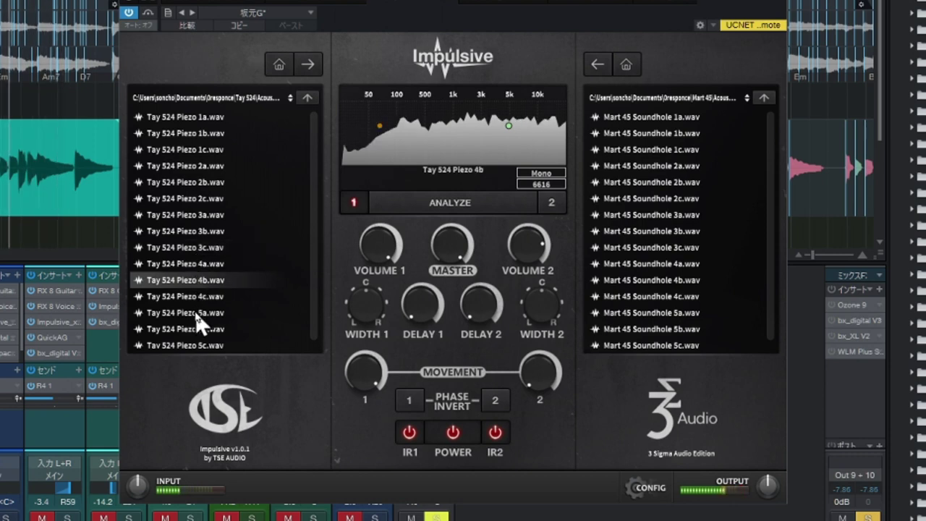
click(198, 316)
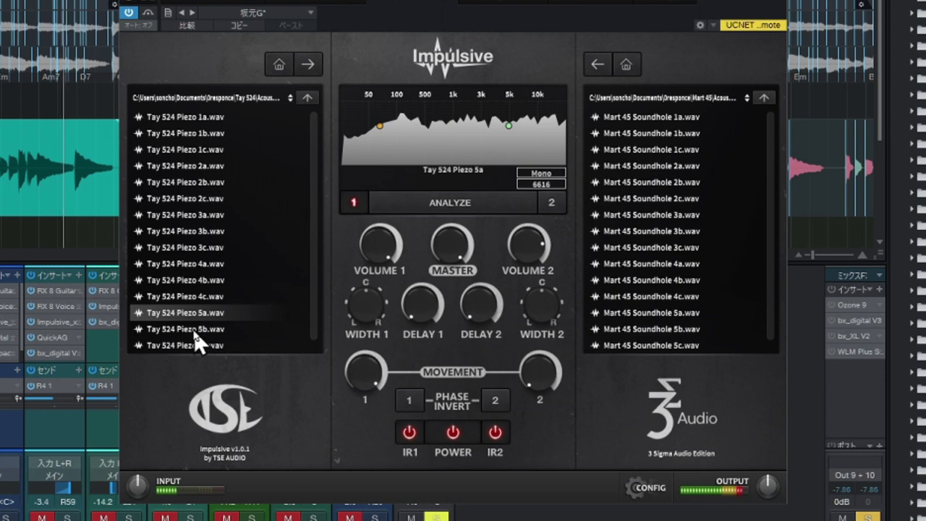
click(194, 331)
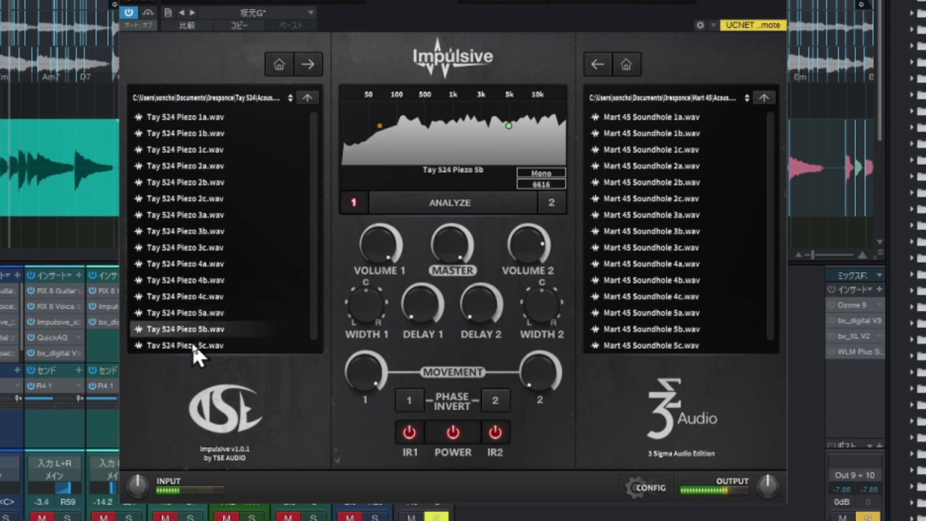
click(198, 346)
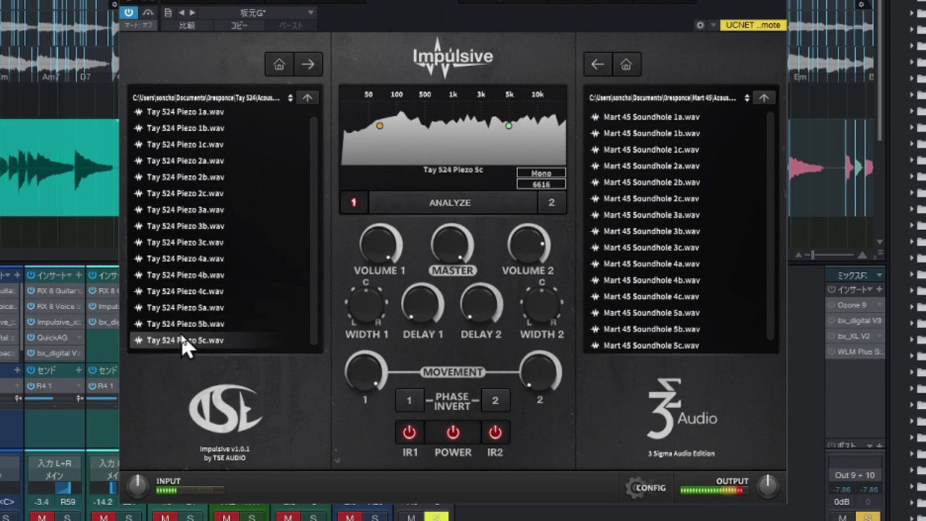
click(183, 328)
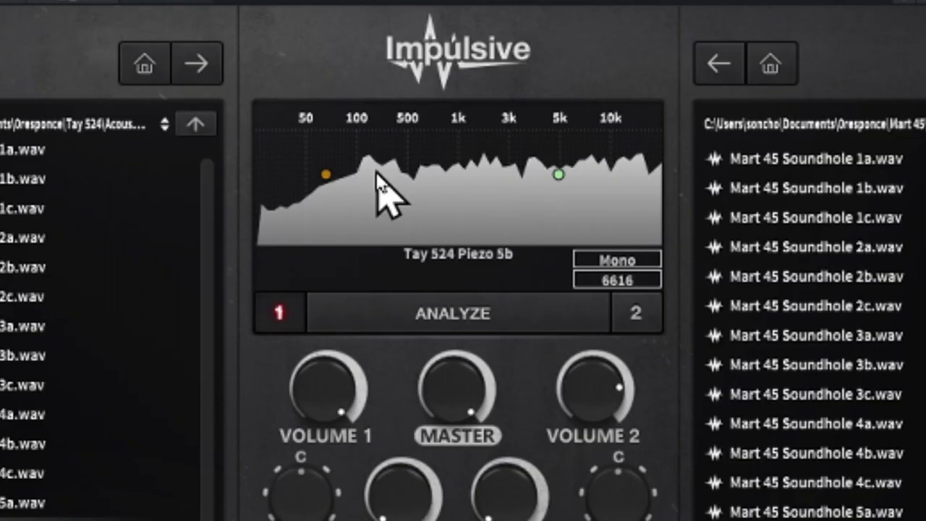
Enable the high-pass filter on the Tay 524 Piezo 5b impulse and raise its cutoff through 171 Hz to a slightly higher frequency
click(324, 170)
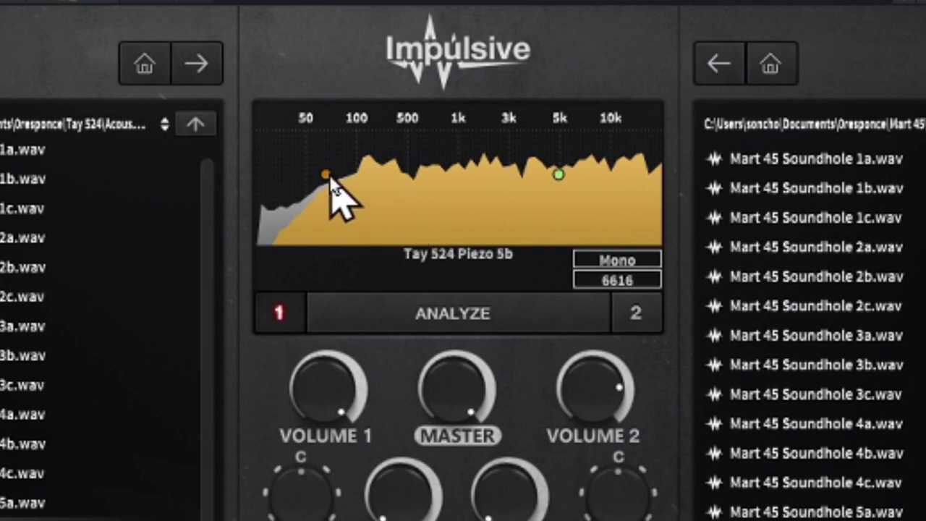
mouse_move(330, 176)
drag(331, 176, 372, 176)
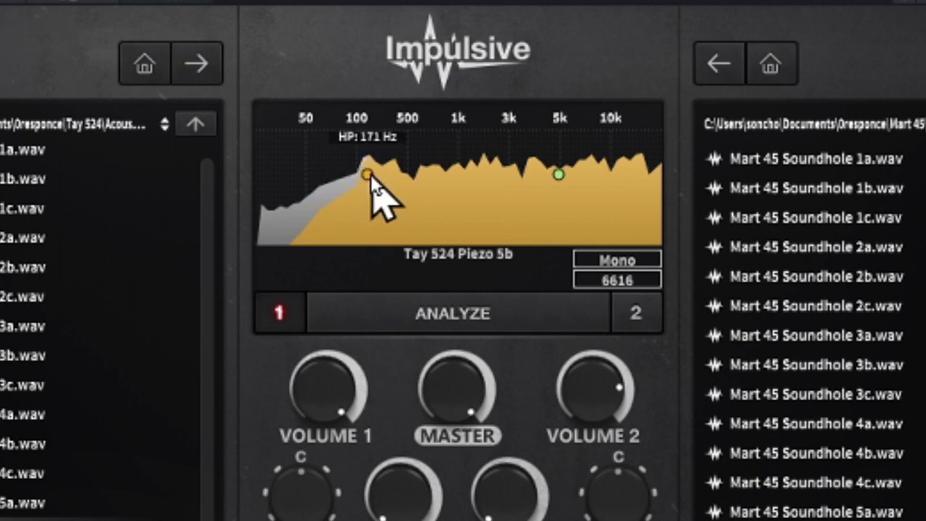
drag(371, 177, 385, 177)
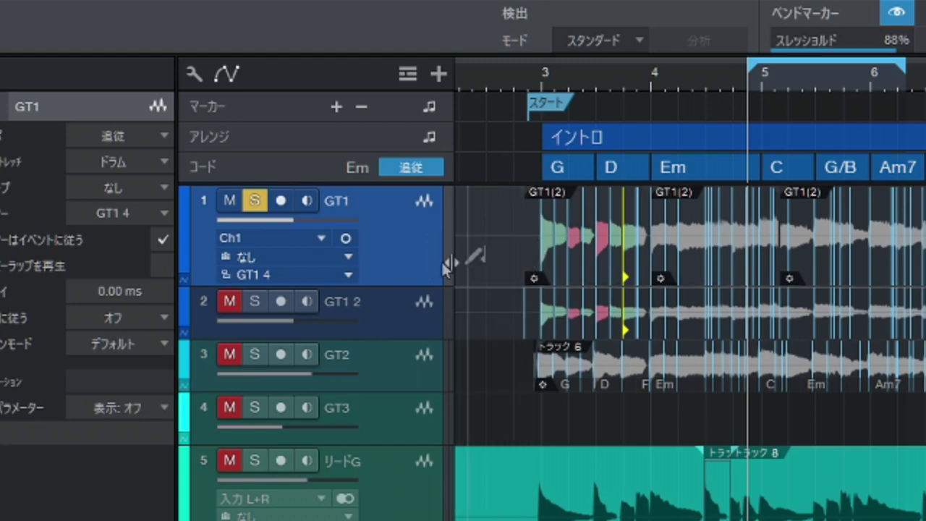
Compare GT1 in stereo and mono channel mode during playback, and set the track to stereo
click(345, 239)
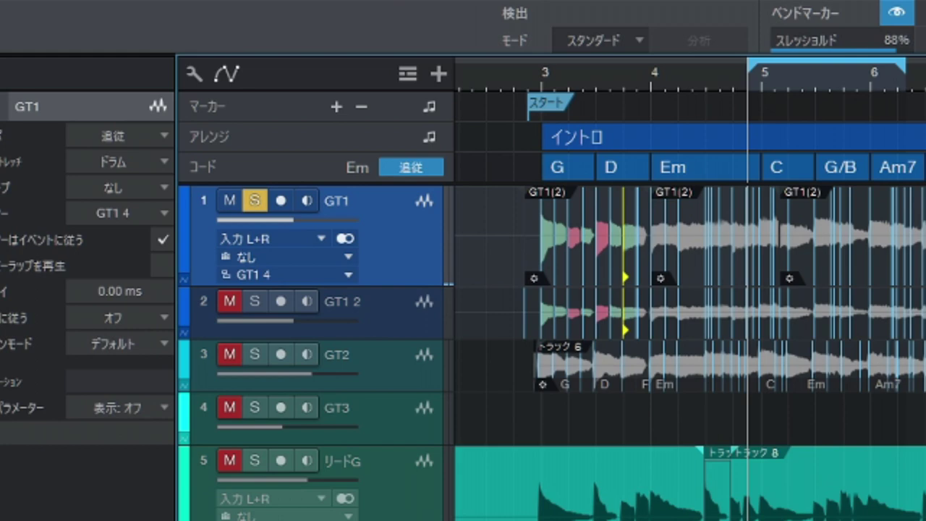
key(space)
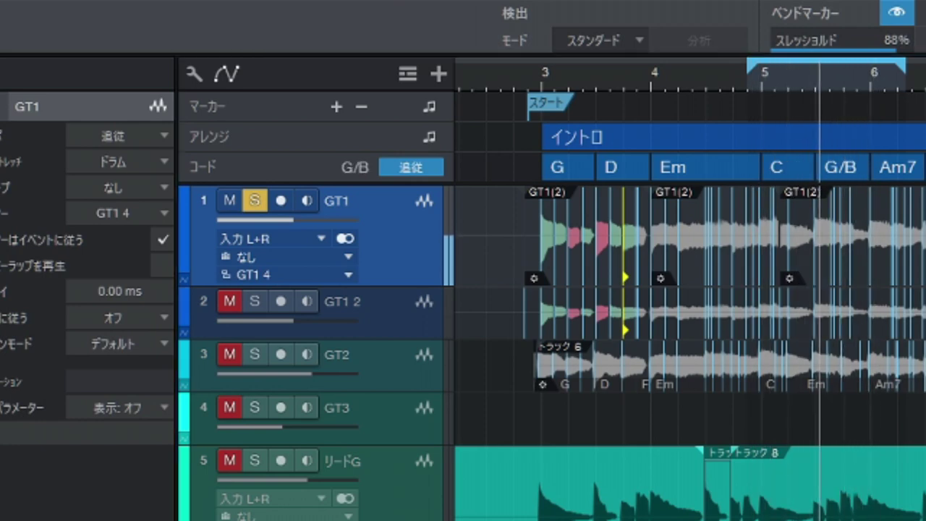
click(348, 238)
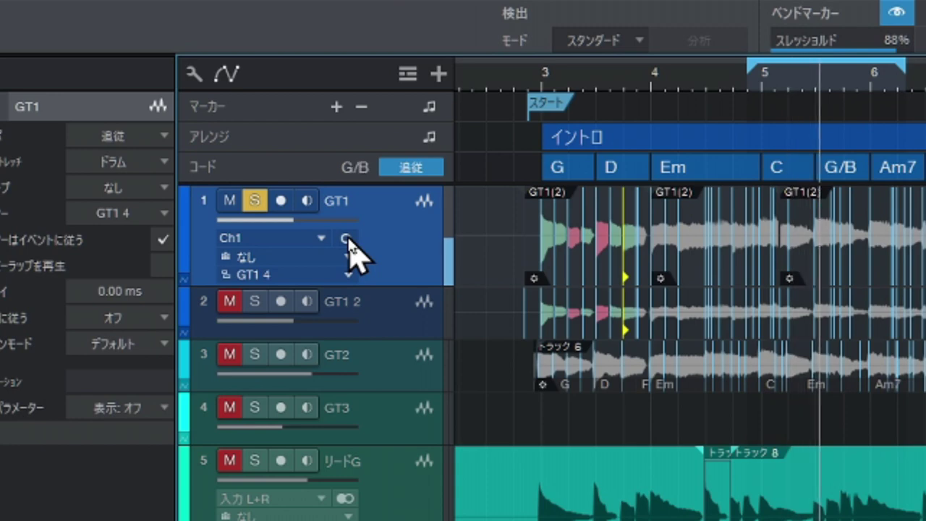
click(347, 238)
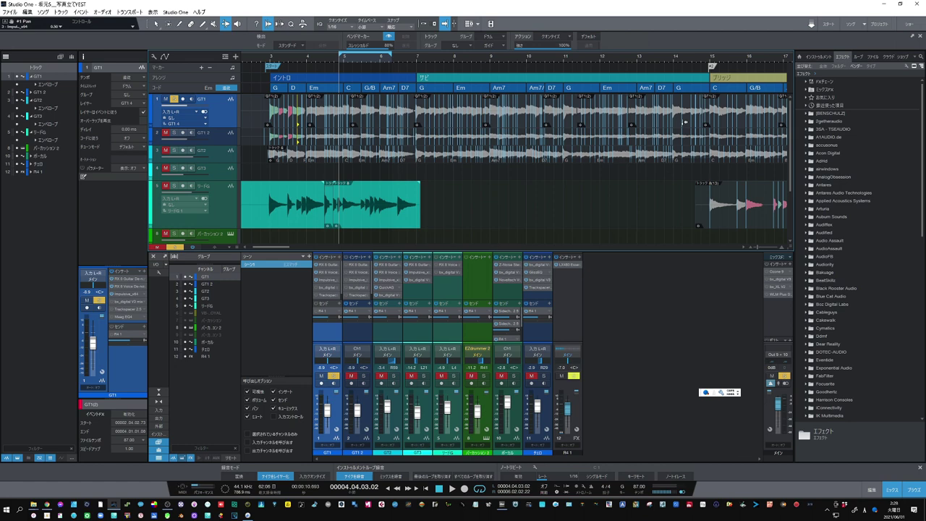
Open bx_digital V3 mix on GT1, move its window over the arrangement, and set Presence Shift to +2.7 and Bass Shift to +0.7
click(329, 291)
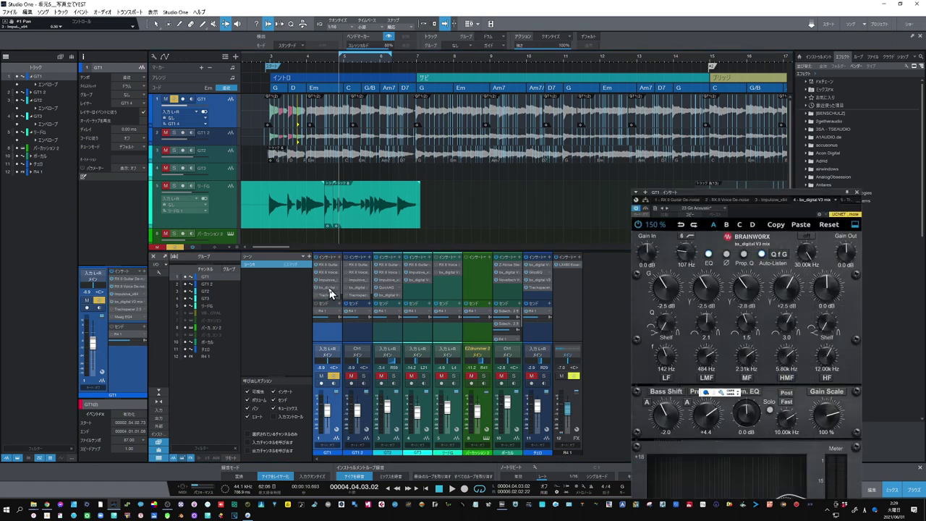
drag(742, 196, 546, 75)
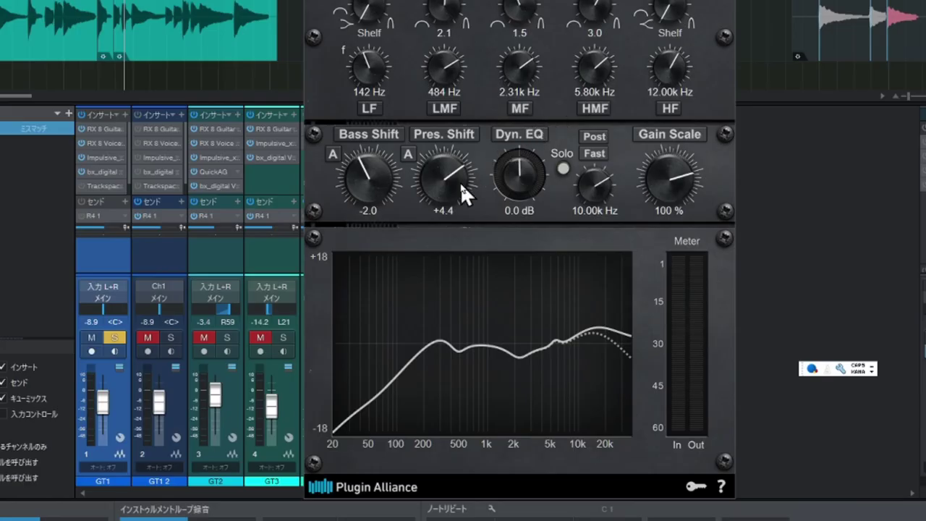
drag(450, 181, 452, 193)
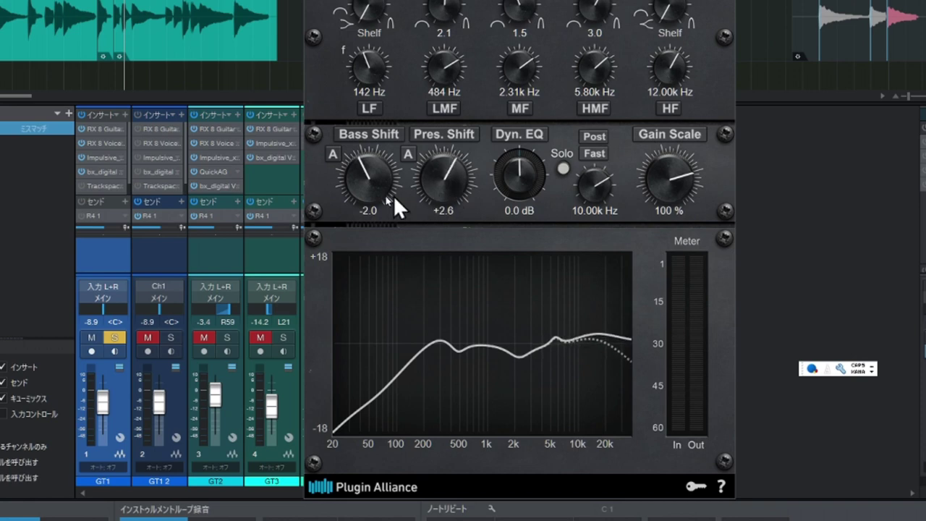
mouse_move(369, 187)
mouse_down()
mouse_move(380, 172)
mouse_move(376, 179)
mouse_up()
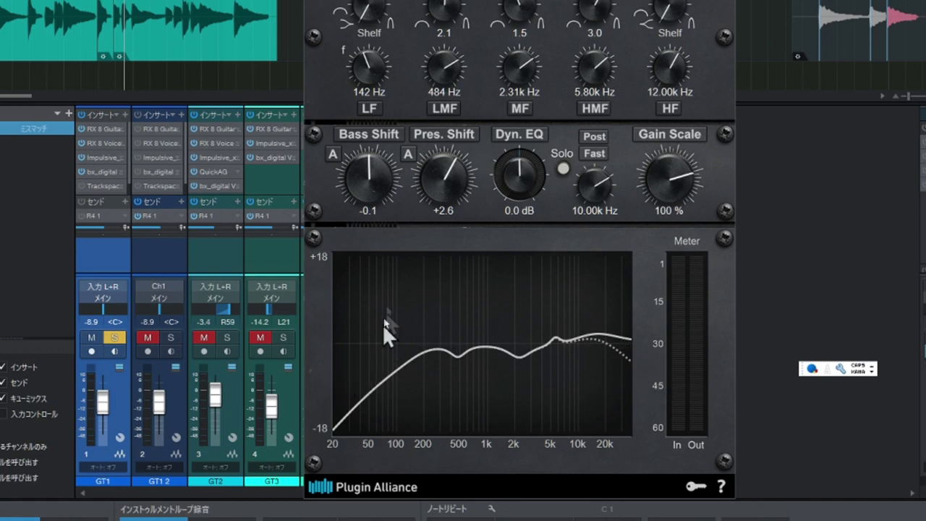
mouse_move(440, 191)
mouse_down()
mouse_move(438, 169)
mouse_move(431, 195)
mouse_up()
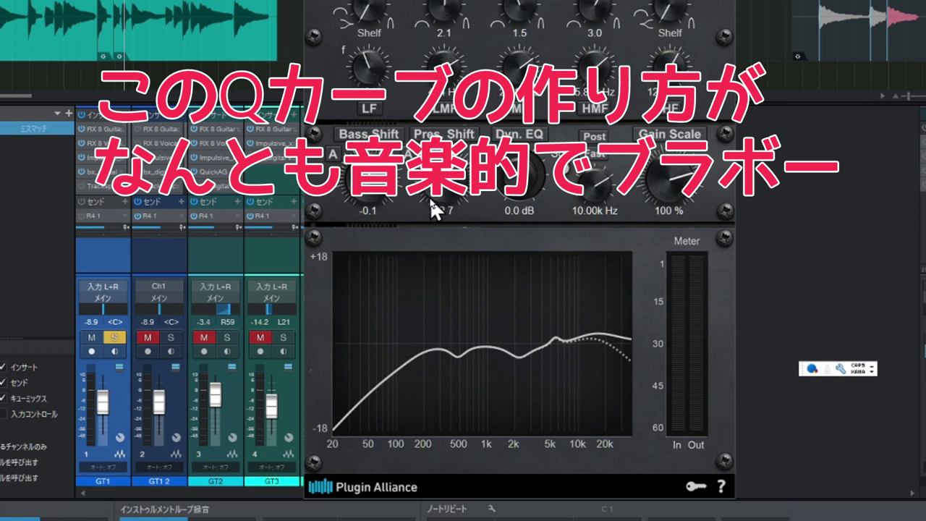
drag(374, 192, 373, 172)
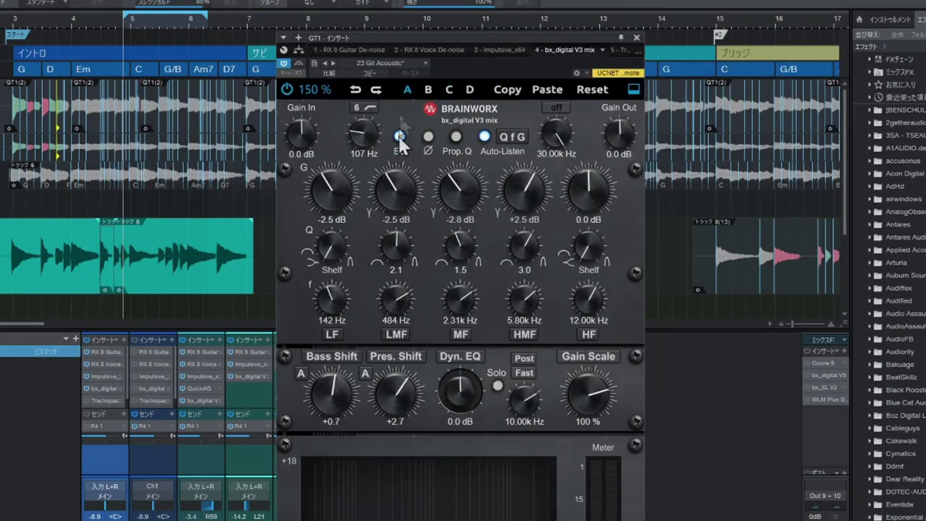
Load the 23 Git Acoustic preset in bx_digital V3 mix on GT1
click(399, 63)
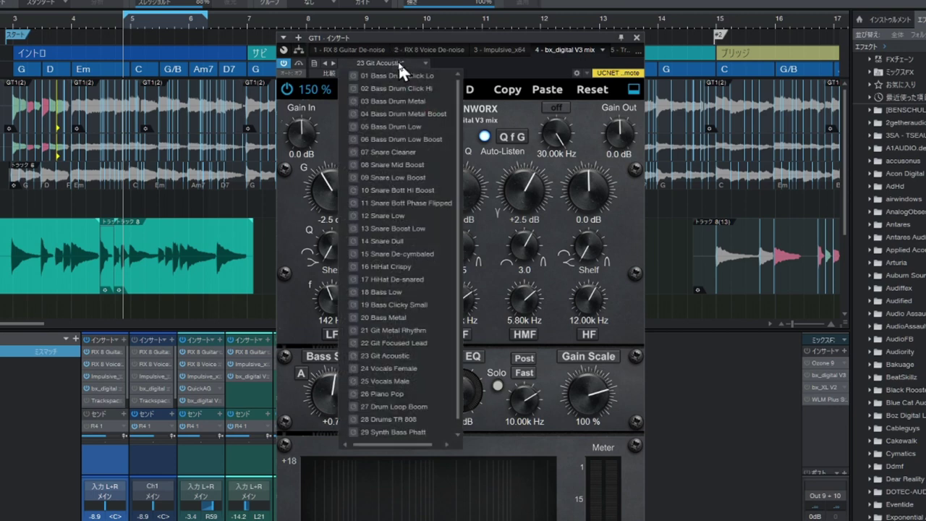
click(404, 357)
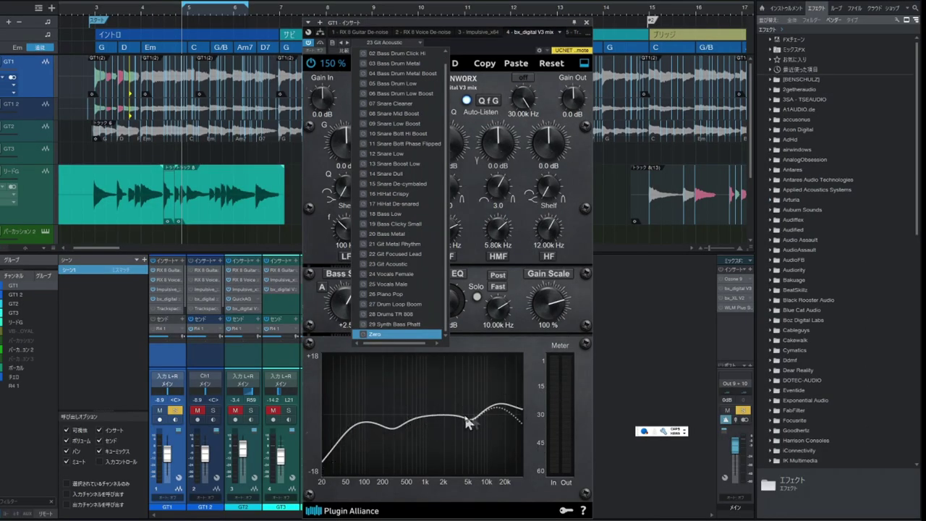
click(493, 82)
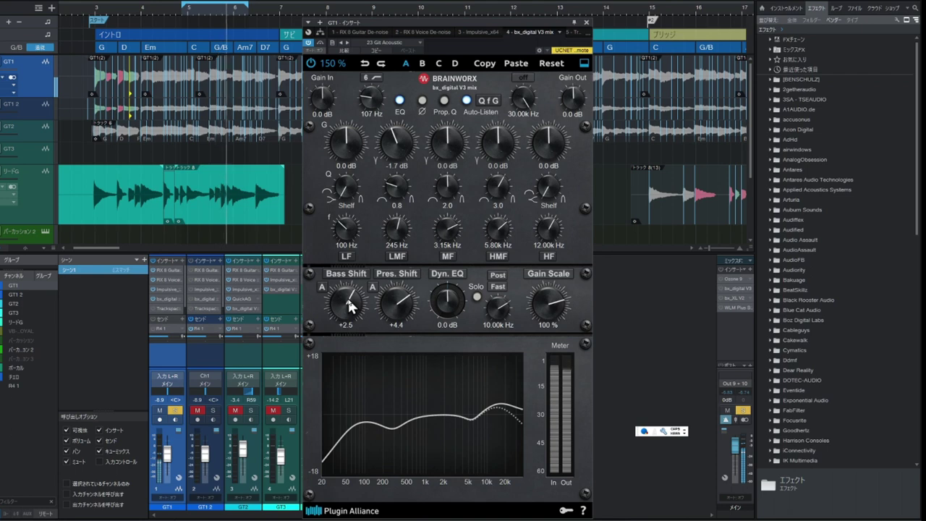
Set Bass Shift to -2.1, LF gain to -1.5 dB and Presence Shift to -3.2 on the GT1 equalizer
drag(348, 306, 352, 328)
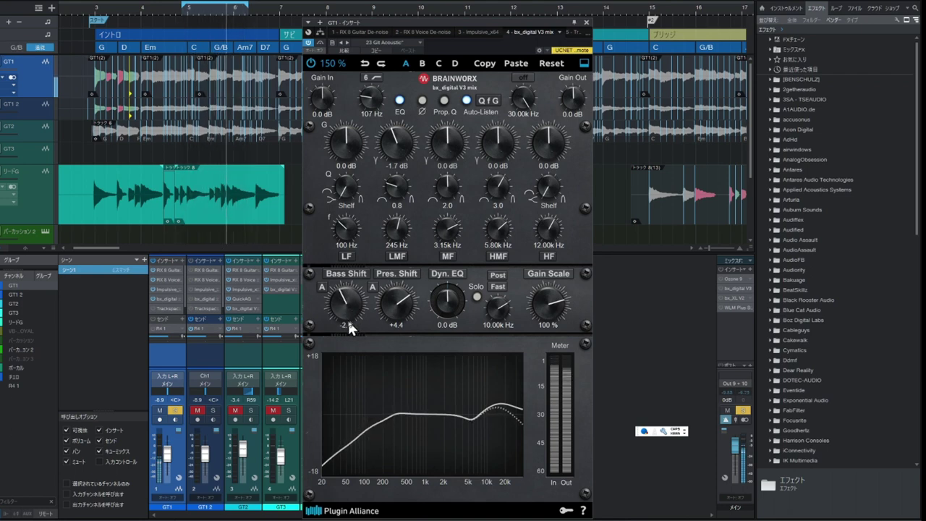
drag(345, 143, 345, 152)
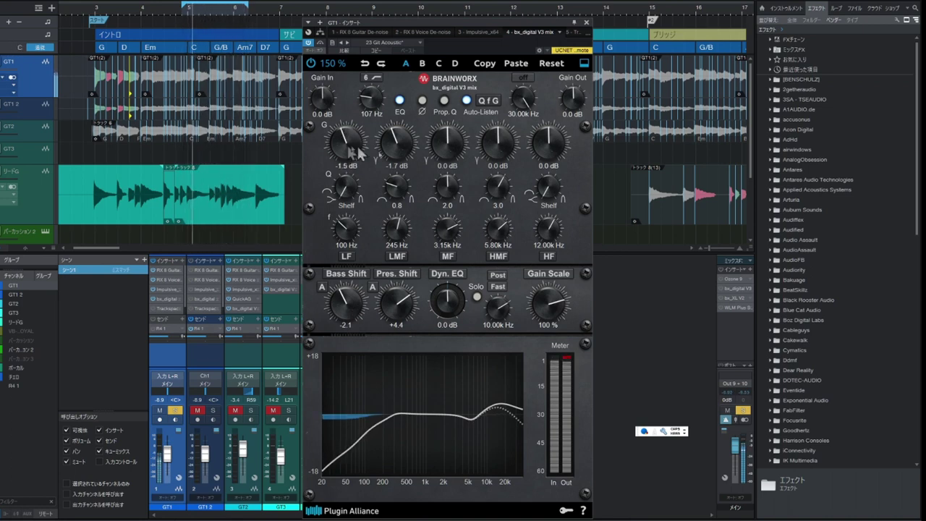
drag(397, 302, 392, 327)
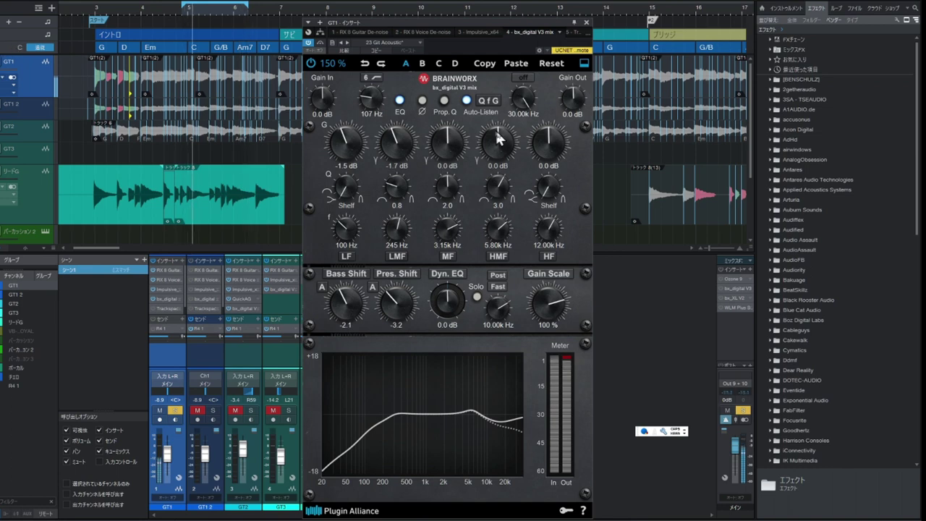
Sweep the HMF band to 3.26 kHz, cut it to -3.3 dB, and compare the equalized sound with bypass
drag(497, 131, 496, 130)
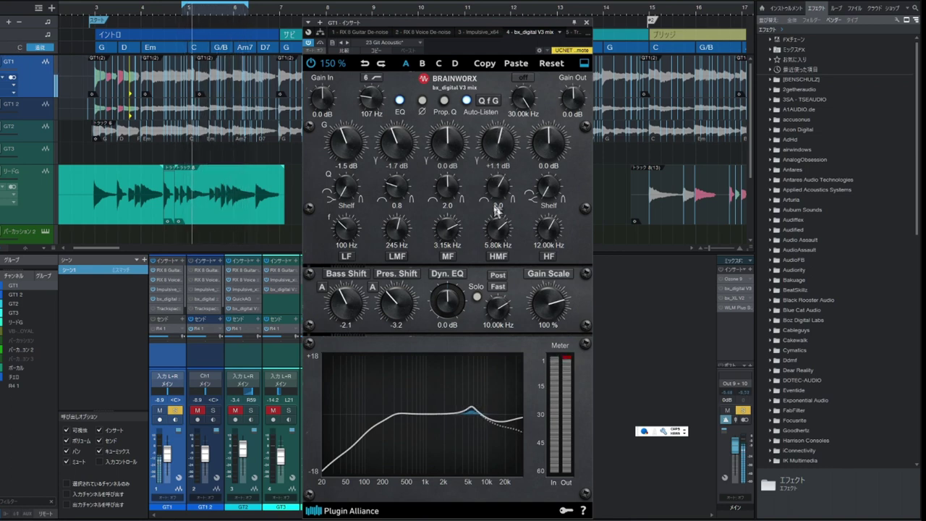
mouse_move(495, 228)
mouse_down()
mouse_move(492, 244)
mouse_move(490, 233)
mouse_move(502, 231)
mouse_move(484, 233)
mouse_move(493, 230)
mouse_move(492, 242)
mouse_up()
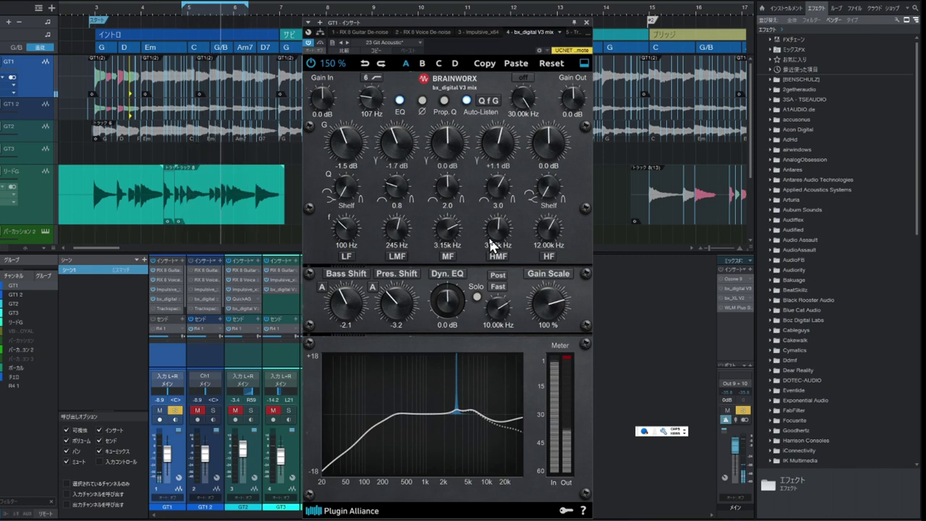
drag(496, 149, 498, 170)
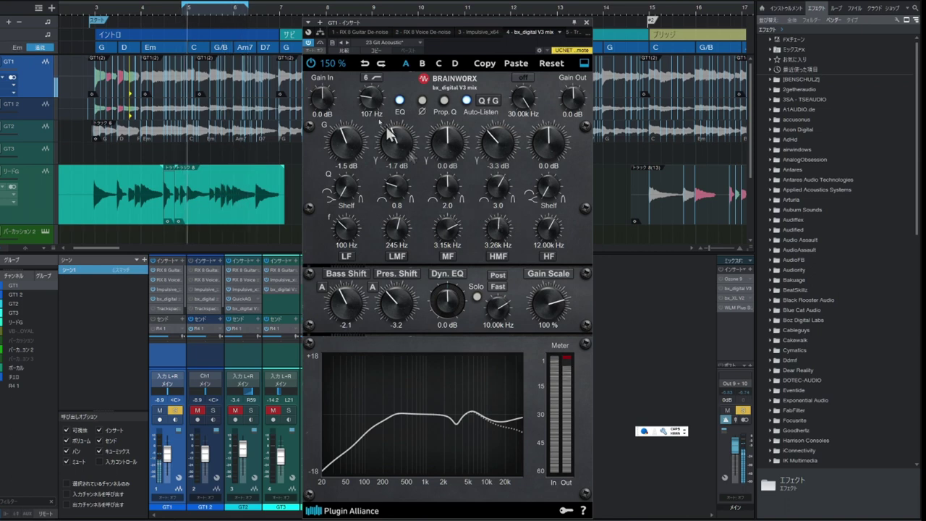
click(312, 64)
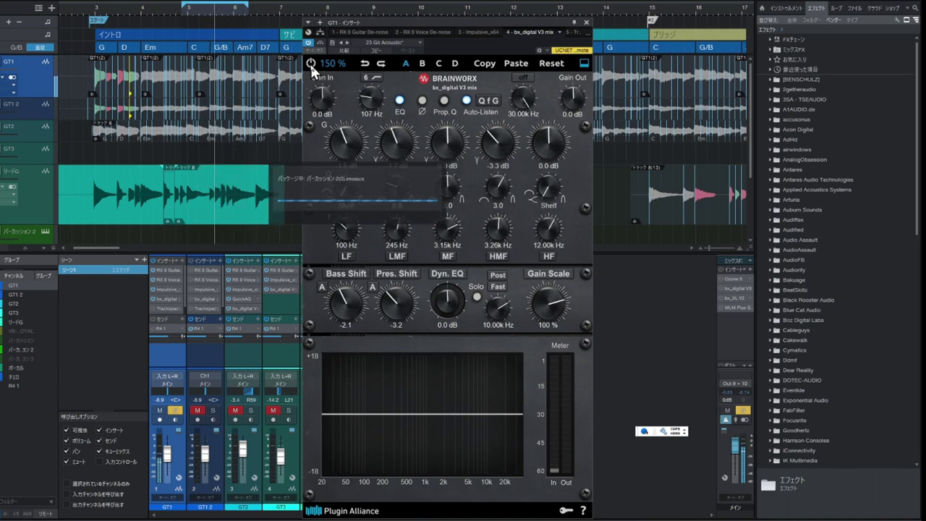
click(311, 65)
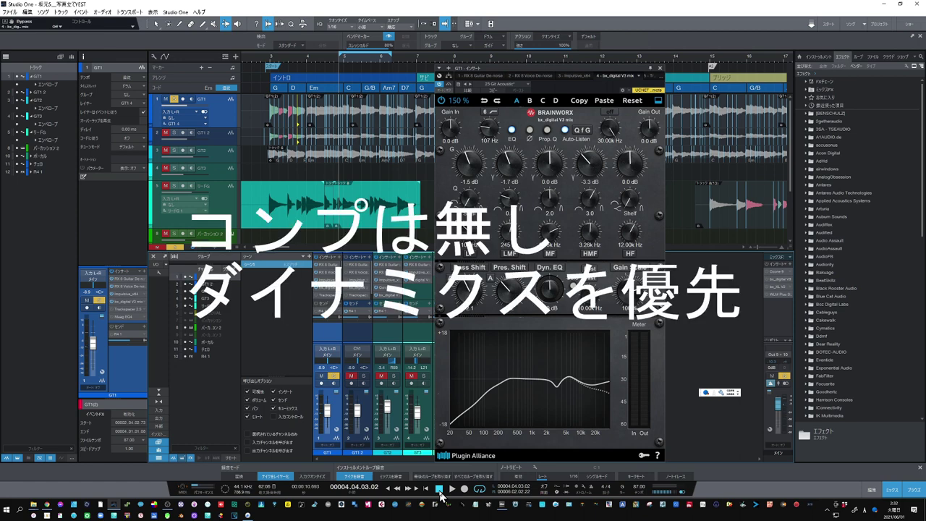
Play the song from near its start with the equalized guitar, and close the bx_digital V3 mix window
drag(416, 61, 414, 55)
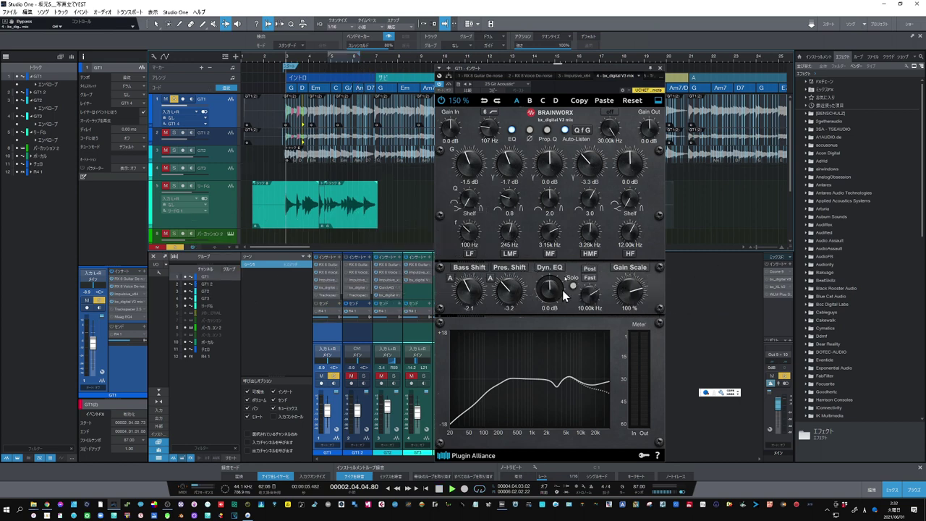
key(space)
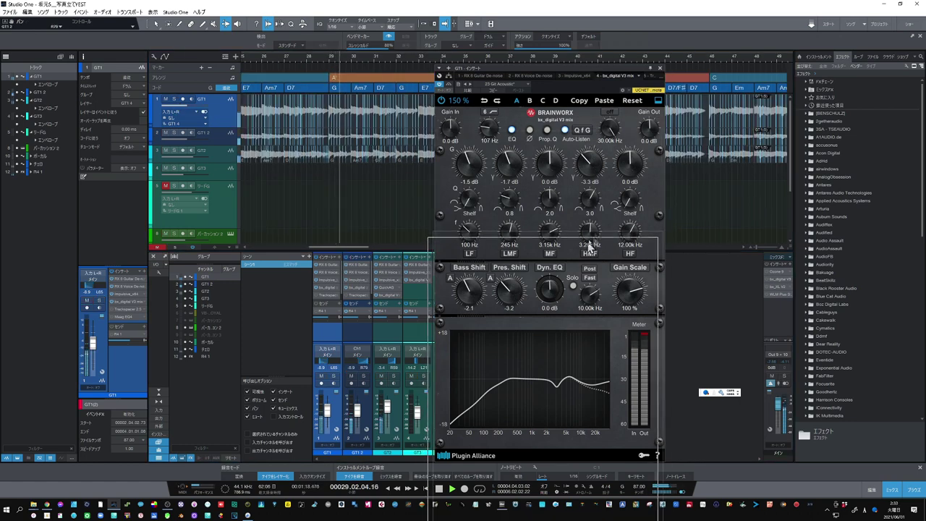
drag(656, 195, 687, 194)
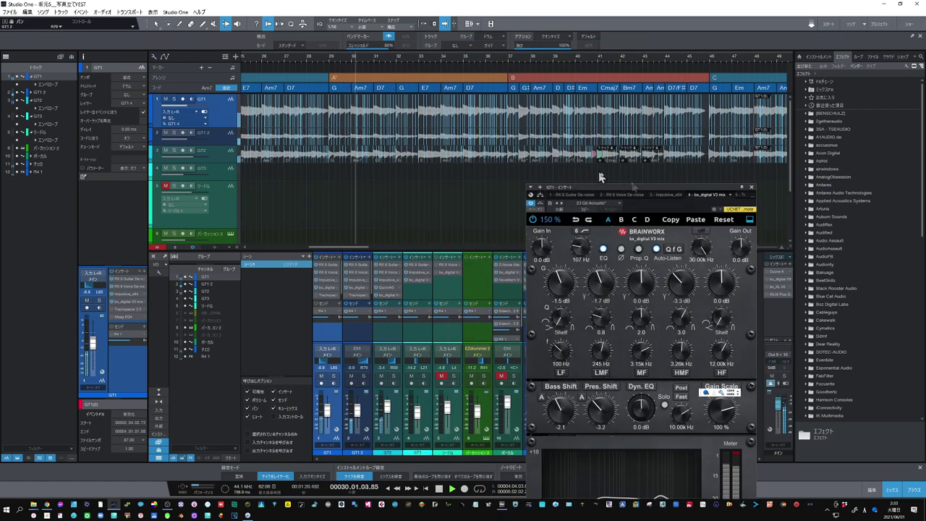
click(750, 187)
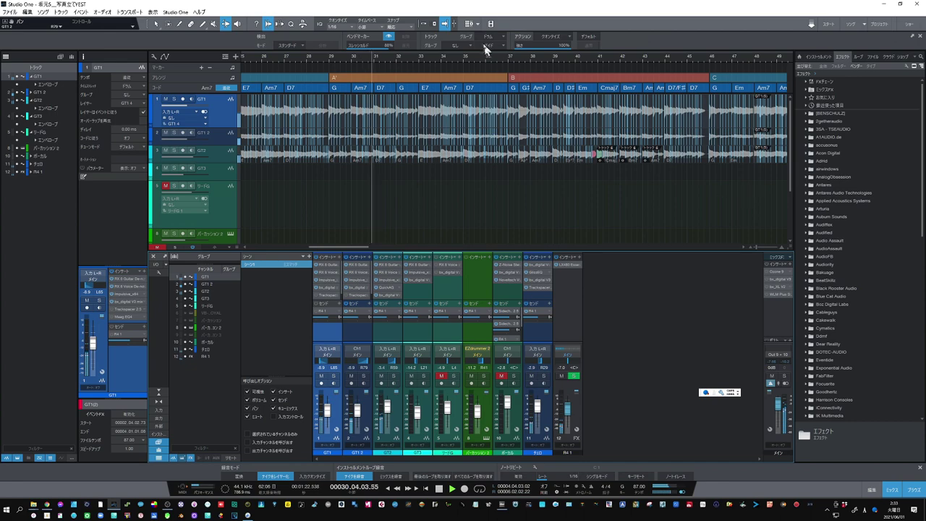
Show the whole song in the arrangement, audition the mix from bar 53 just before the second bridge, and stop playback
drag(493, 57, 489, 45)
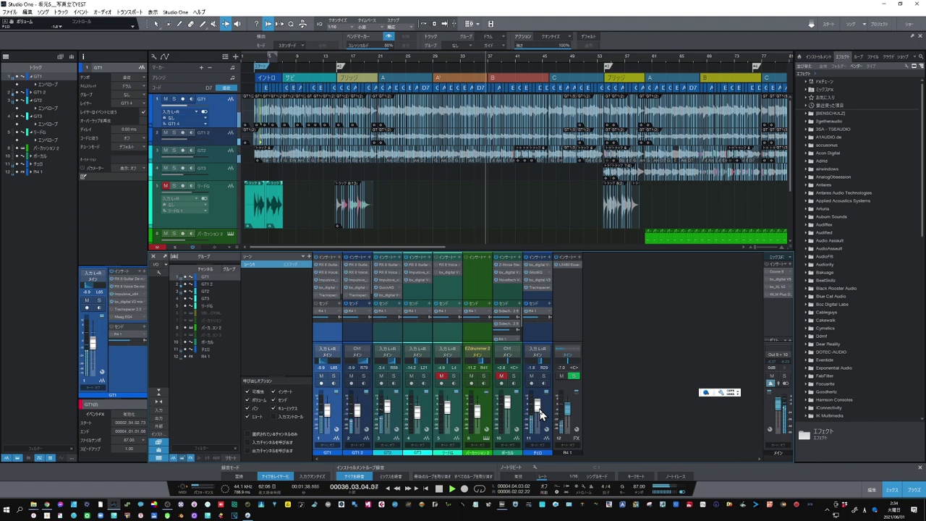
click(600, 58)
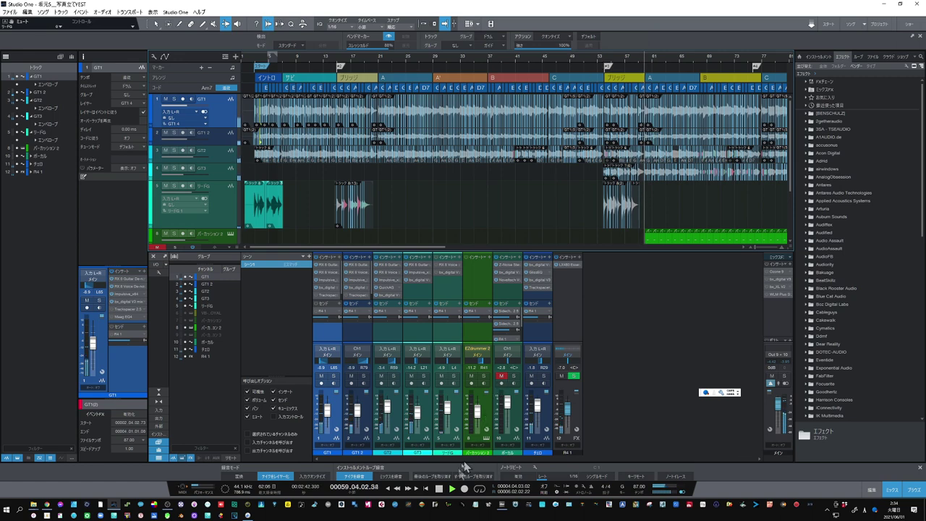
click(439, 489)
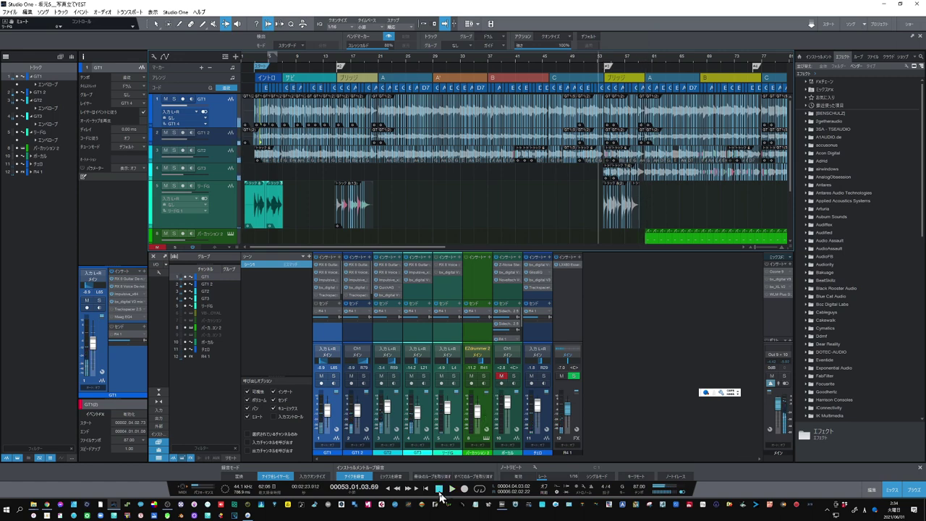